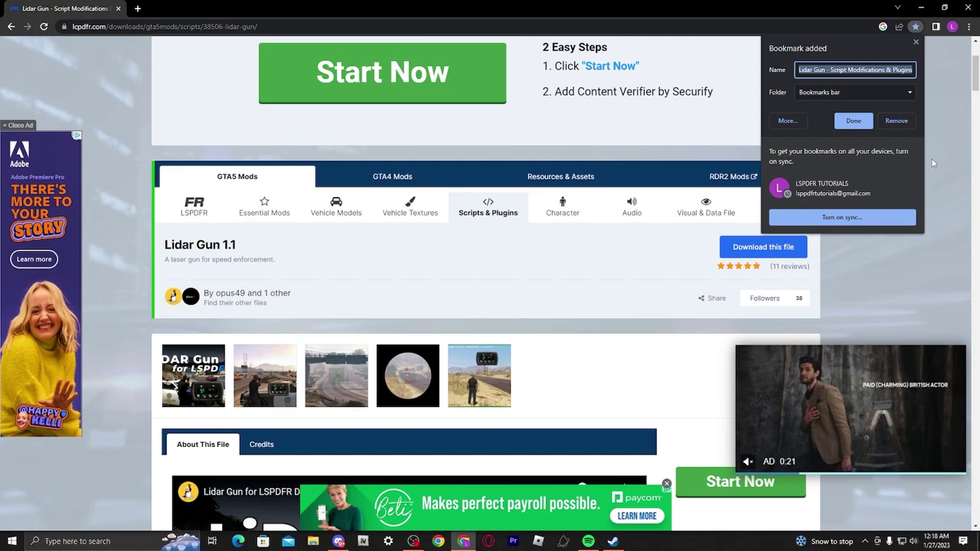
Step: Dismiss the Bookmark added popup and scroll through the Lidar Gun 1.1 page
left_click(917, 43)
scroll(279, 254, "down", 2)
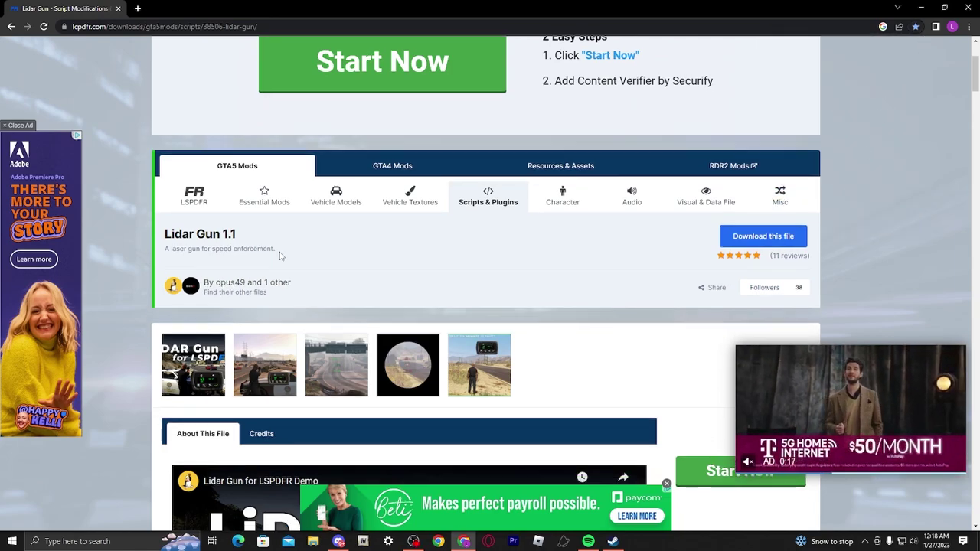
scroll(281, 257, "down", 4)
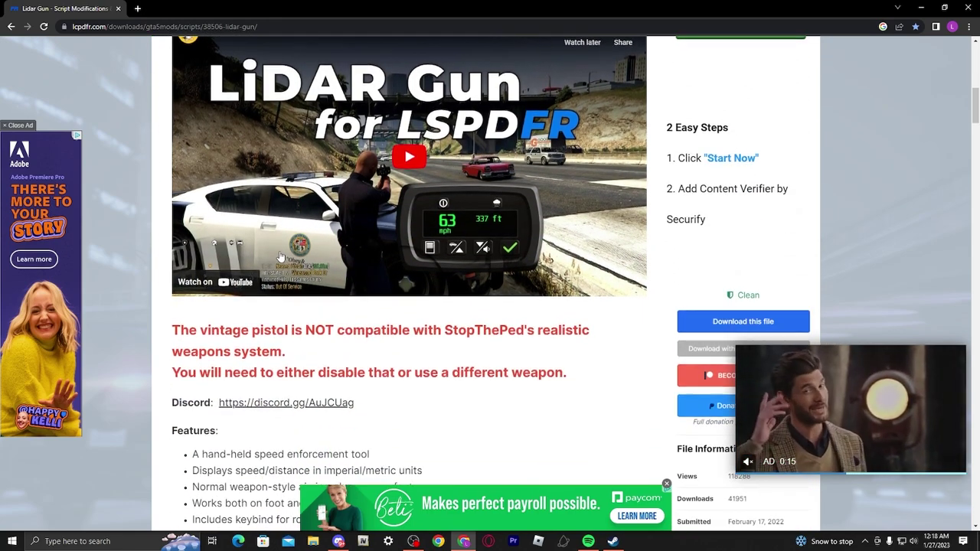
scroll(279, 248, "down", 1)
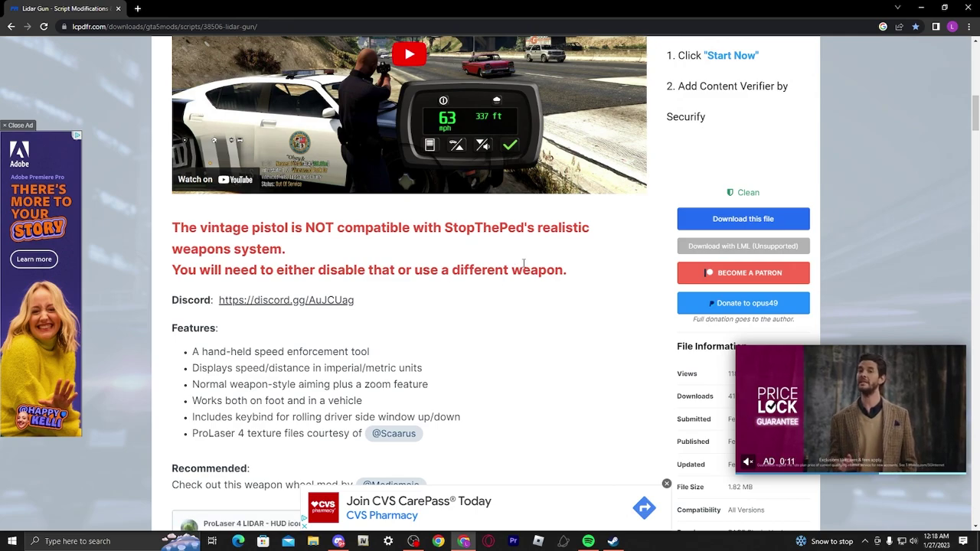
scroll(457, 289, "up", 5)
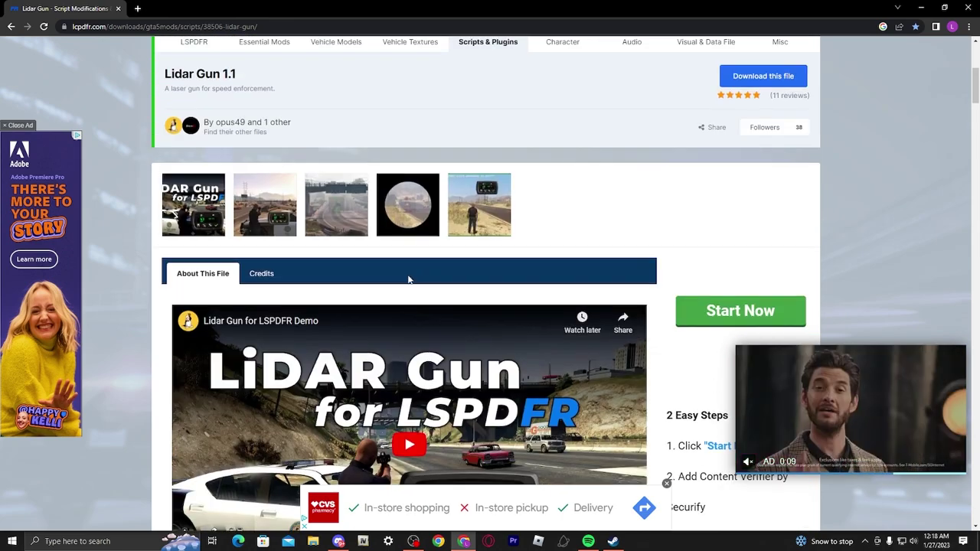
scroll(407, 279, "up", 2)
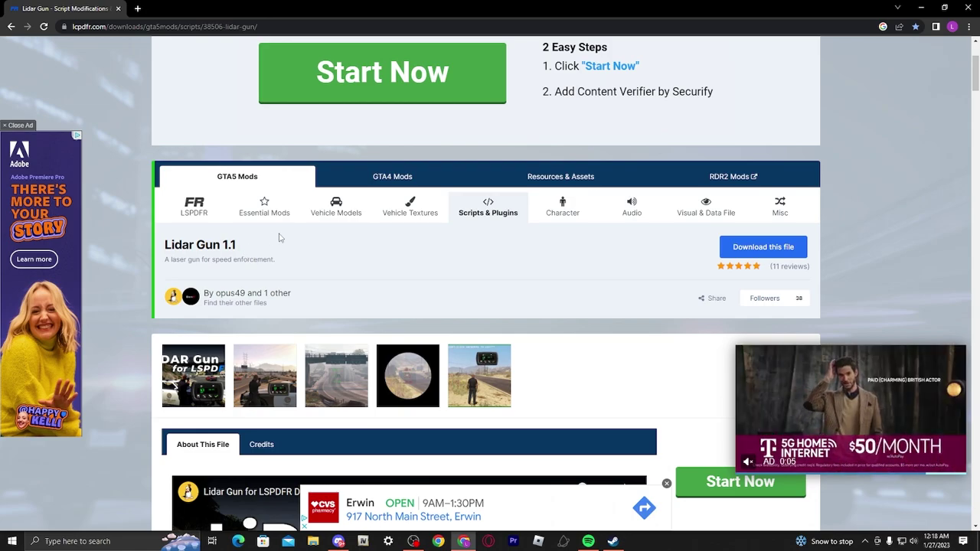
scroll(278, 238, "down", 1)
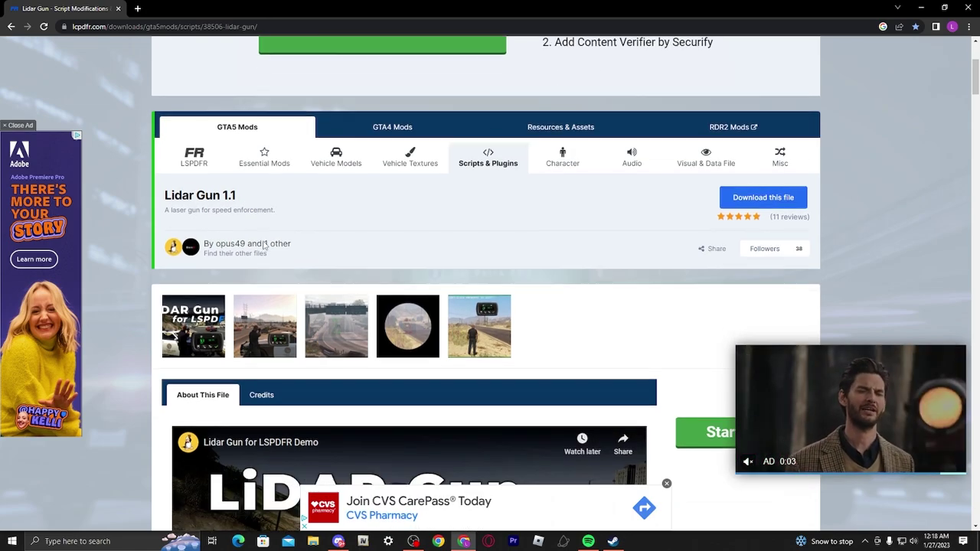
scroll(266, 241, "down", 1)
scroll(264, 238, "down", 1)
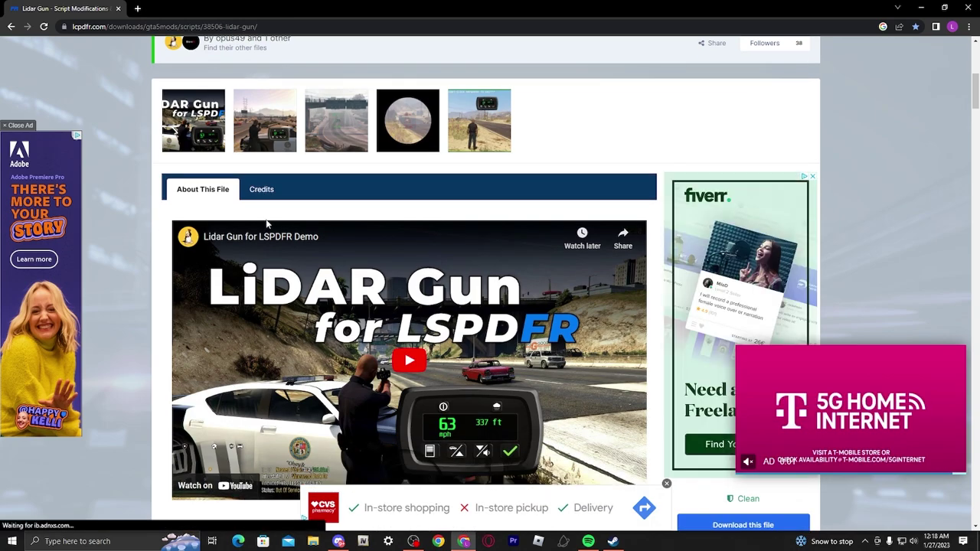
scroll(265, 226, "up", 1)
scroll(264, 226, "up", 2)
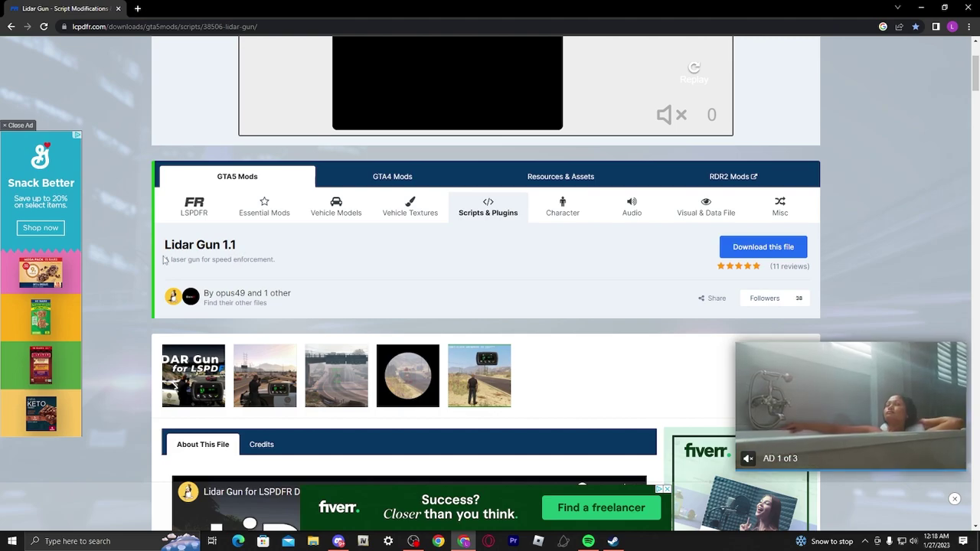
Step: Select the mod's one-line description, then clear the selection
left_click_drag(166, 259, 277, 261)
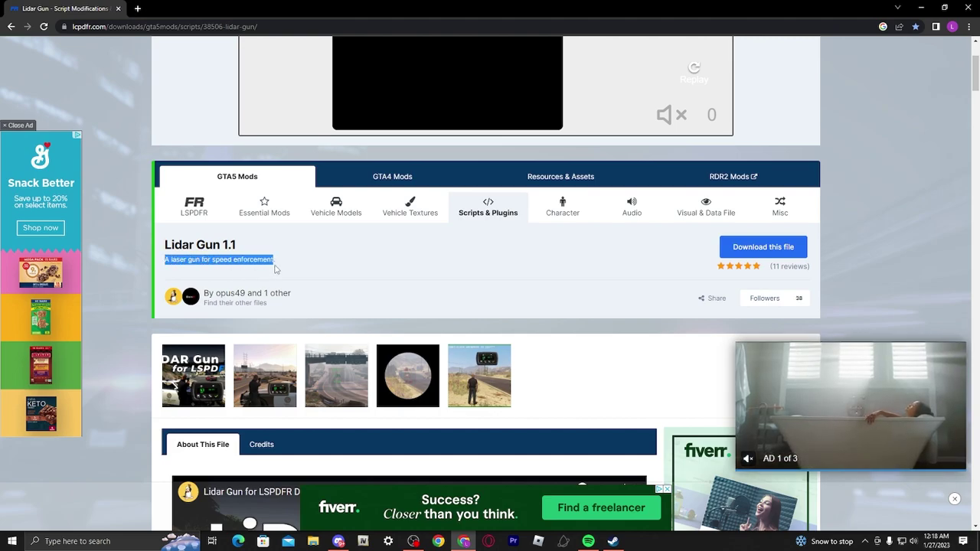
left_click(297, 267)
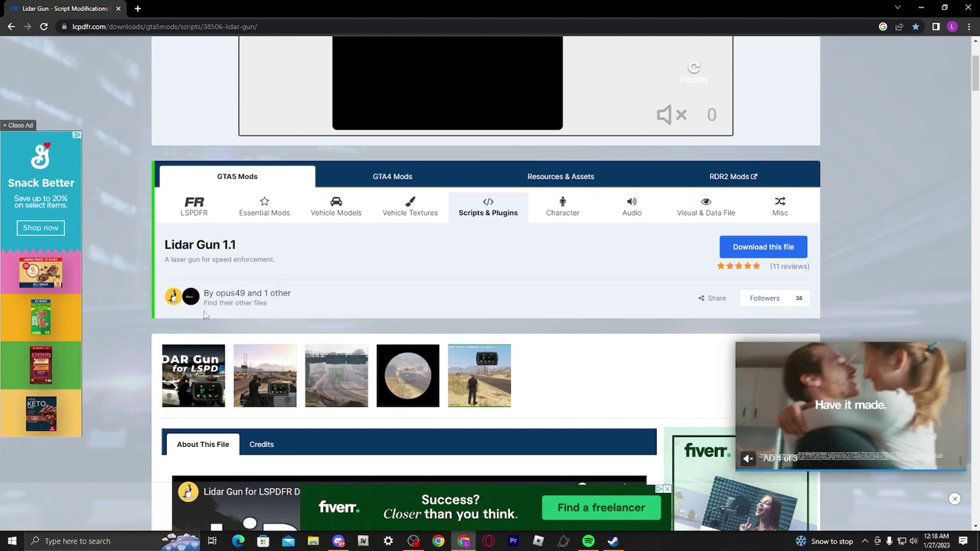
scroll(222, 310, "down", 2)
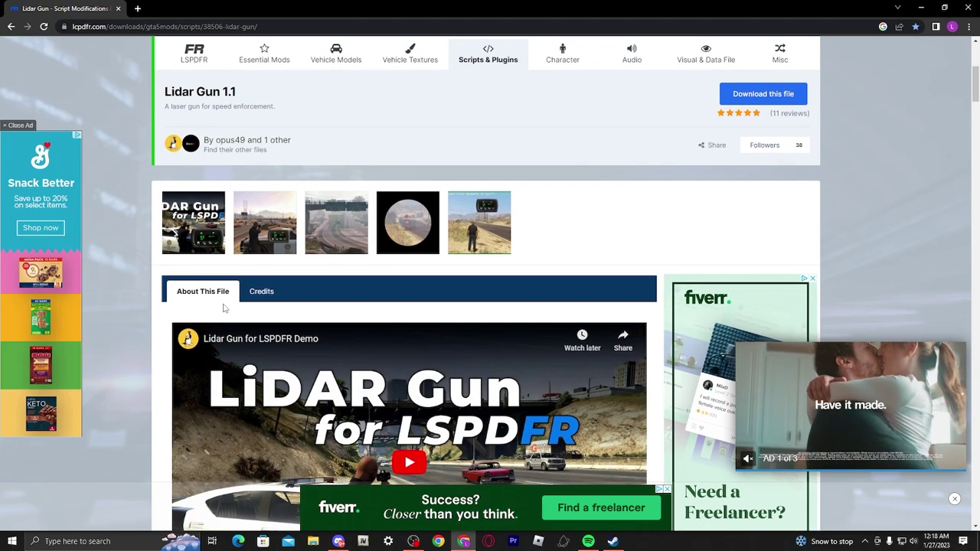
Step: Page through the full-size screenshots to the circular scope view reading 1026 ft and 24 mph
left_click(202, 220)
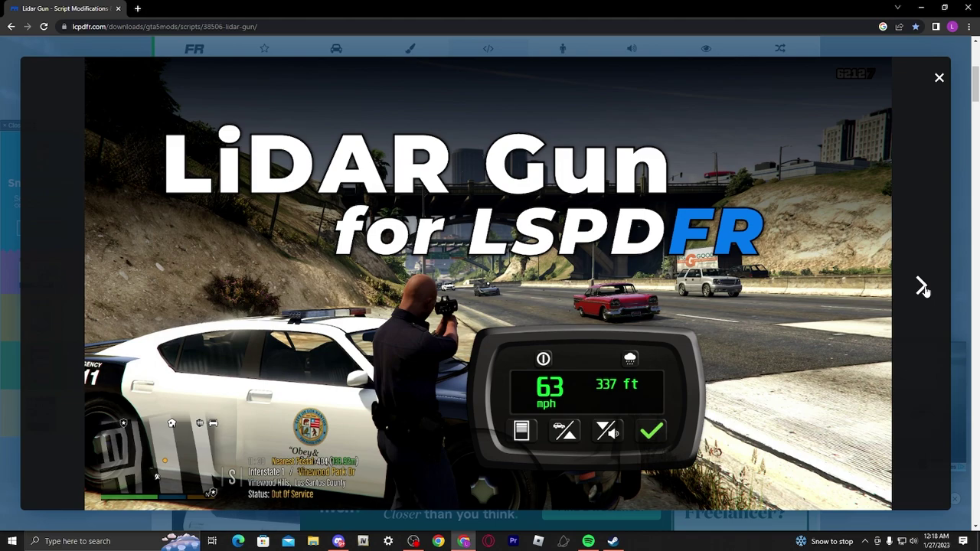
left_click(922, 286)
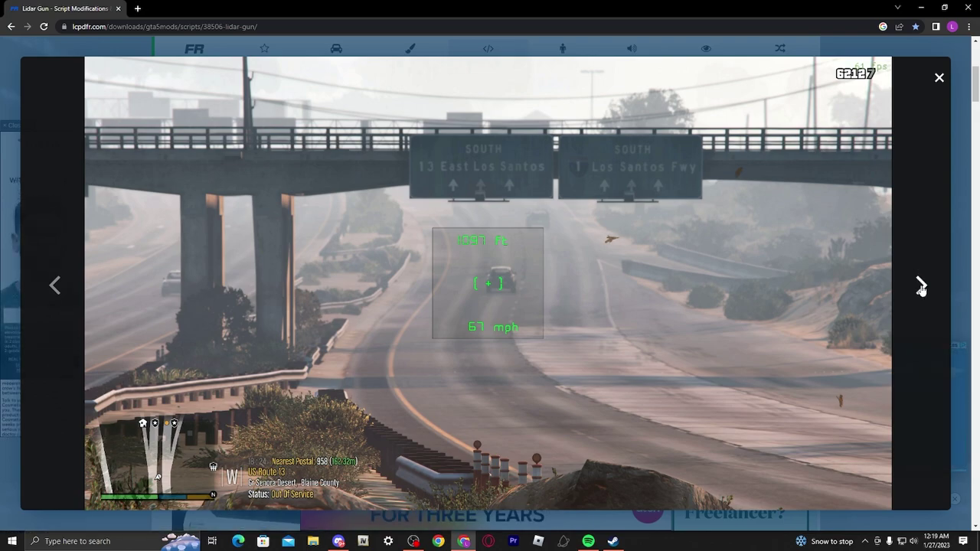
left_click(922, 287)
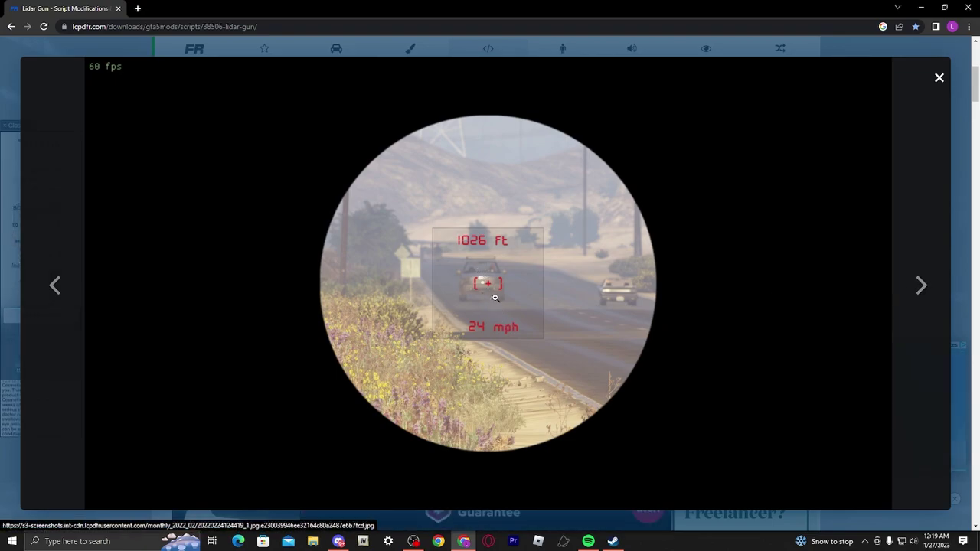
Step: Close the screenshot gallery and scroll back through the Lidar Gun page
left_click(940, 78)
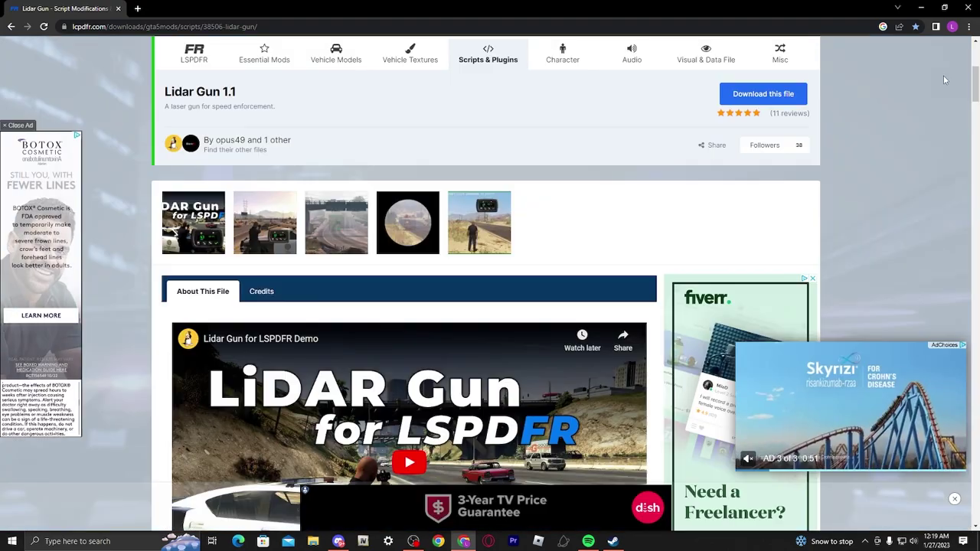
scroll(561, 241, "down", 3)
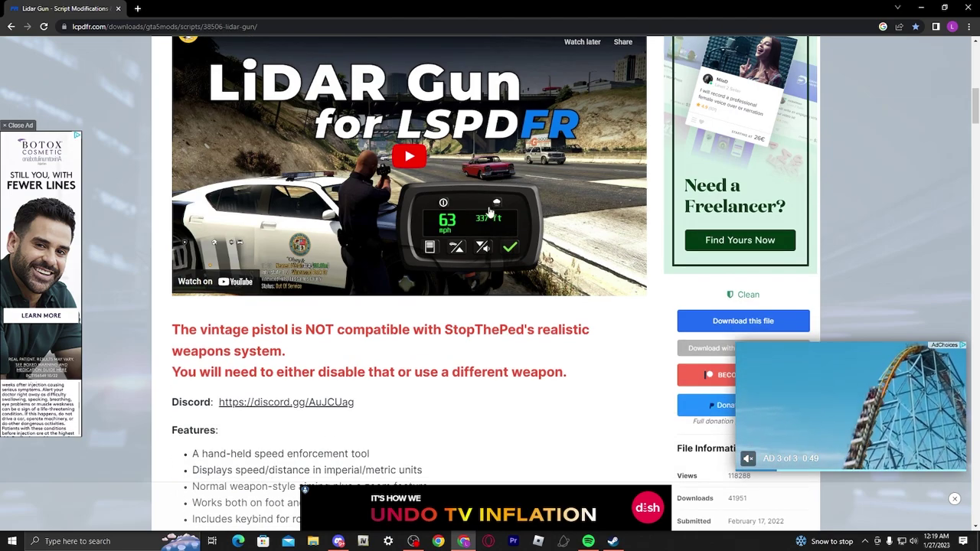
scroll(418, 350, "up", 1)
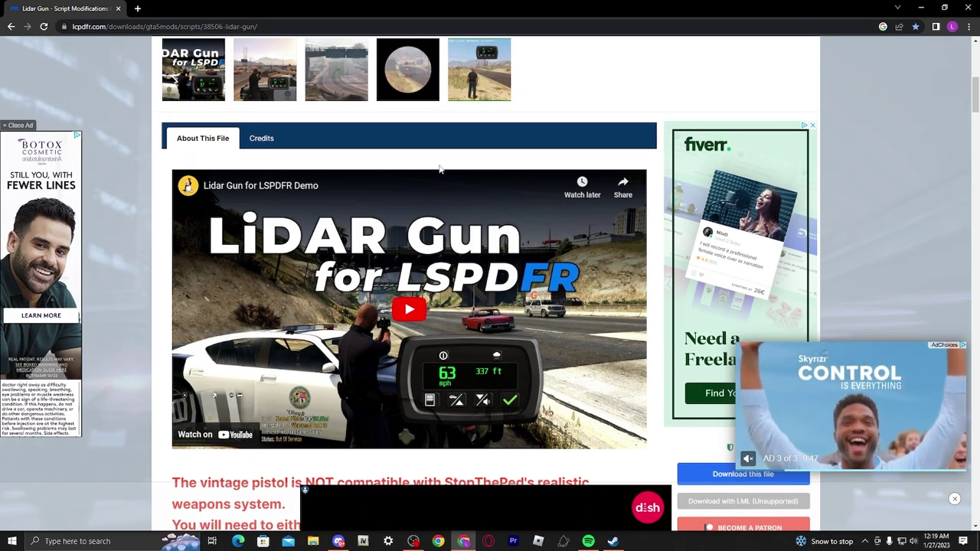
scroll(440, 167, "down", 3)
scroll(347, 242, "up", 1)
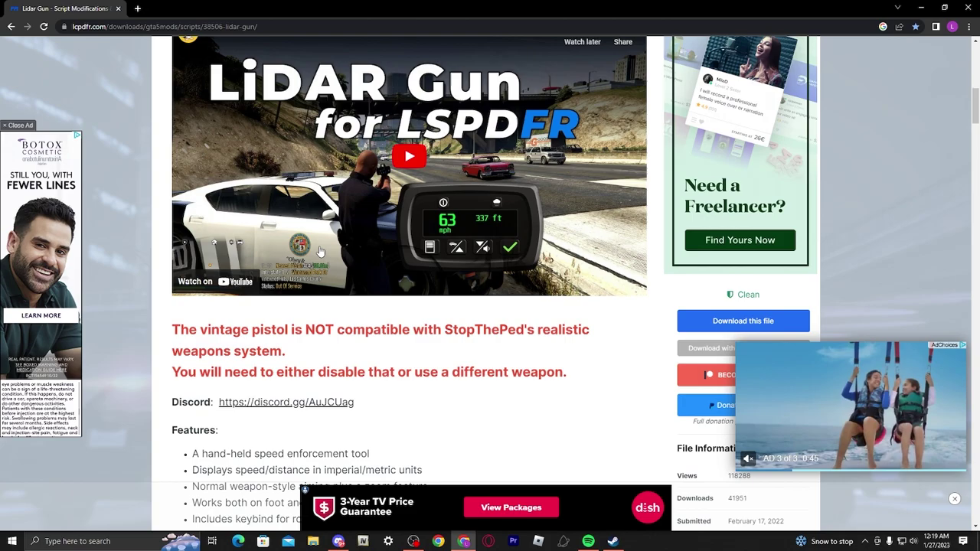
scroll(347, 242, "down", 2)
scroll(346, 238, "up", 6)
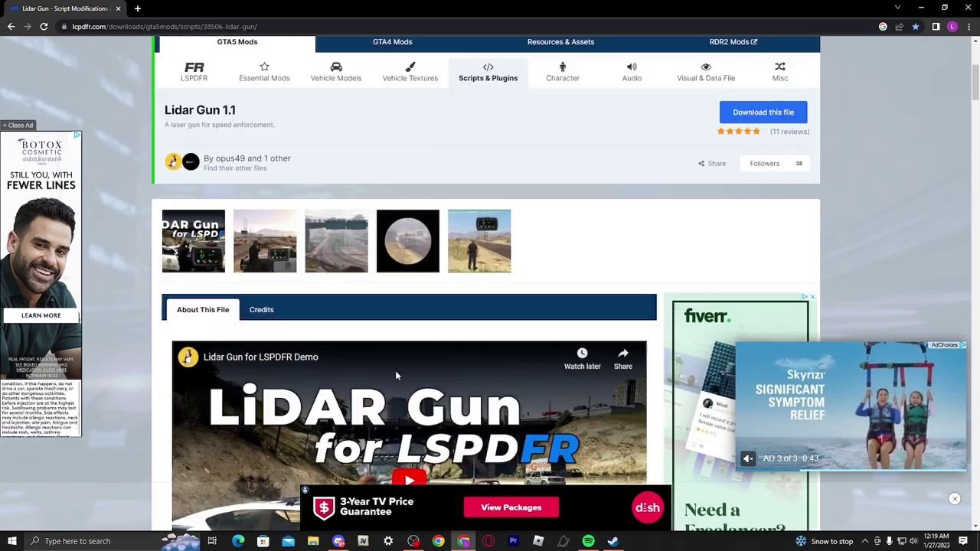
scroll(701, 191, "down", 6)
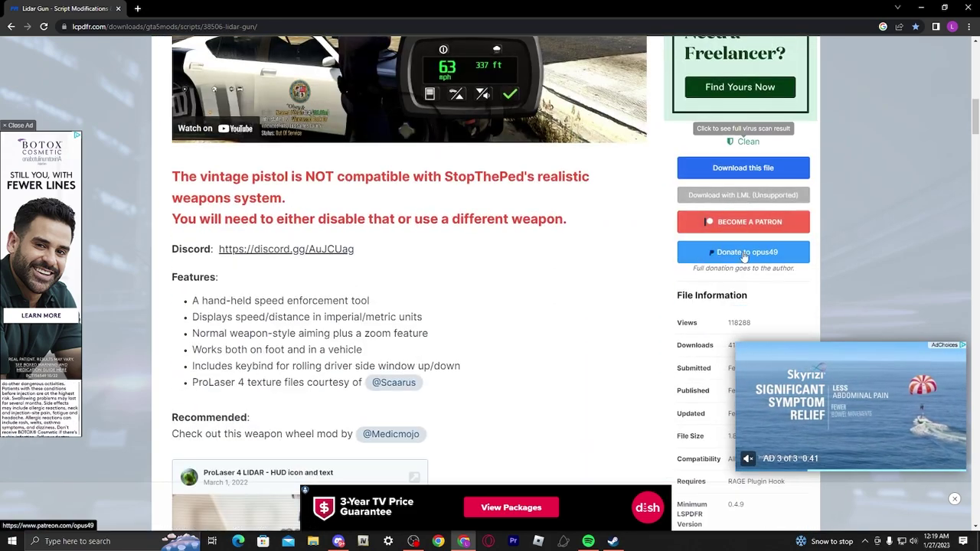
Step: Agree to the terms and download LidarGun_1.1.0.1.rar (986.51 kB) from Main files
left_click(716, 170)
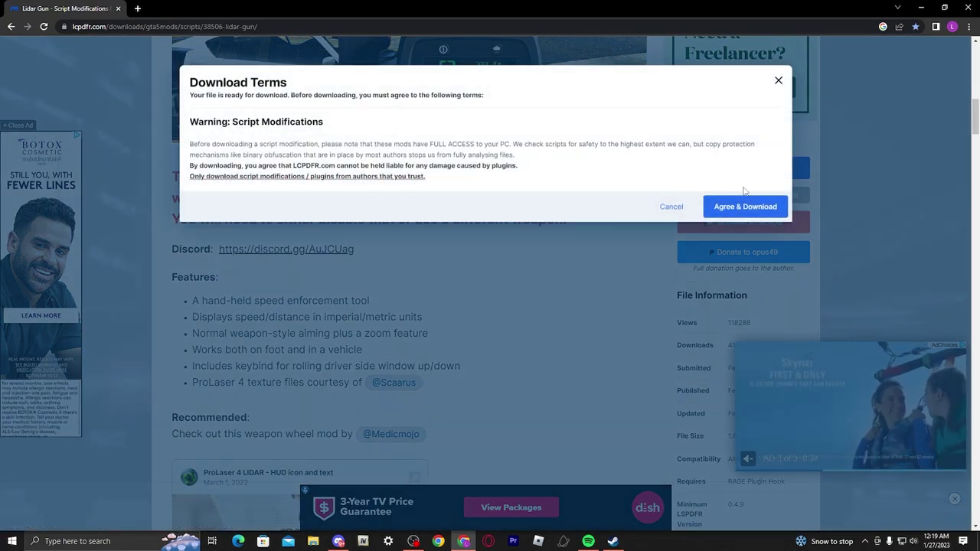
left_click(742, 204)
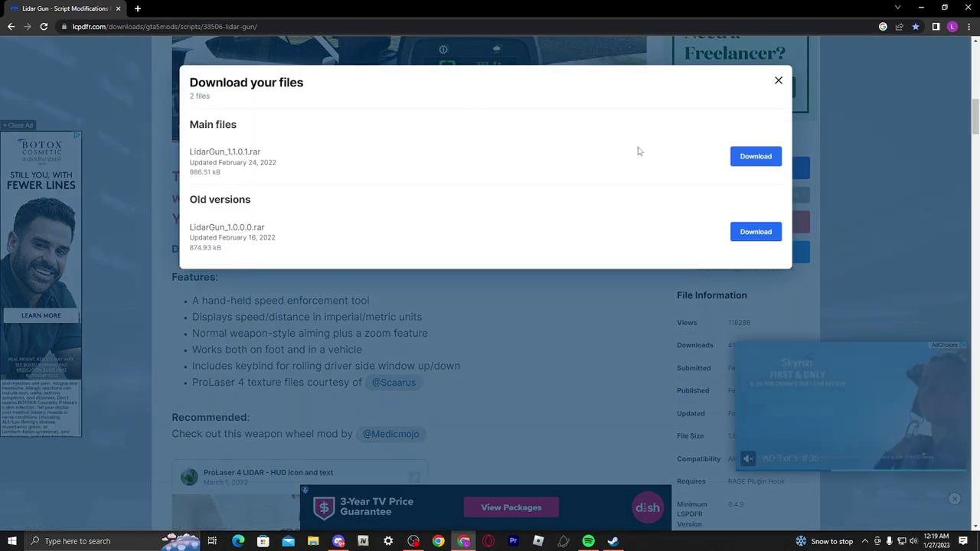
left_click(755, 156)
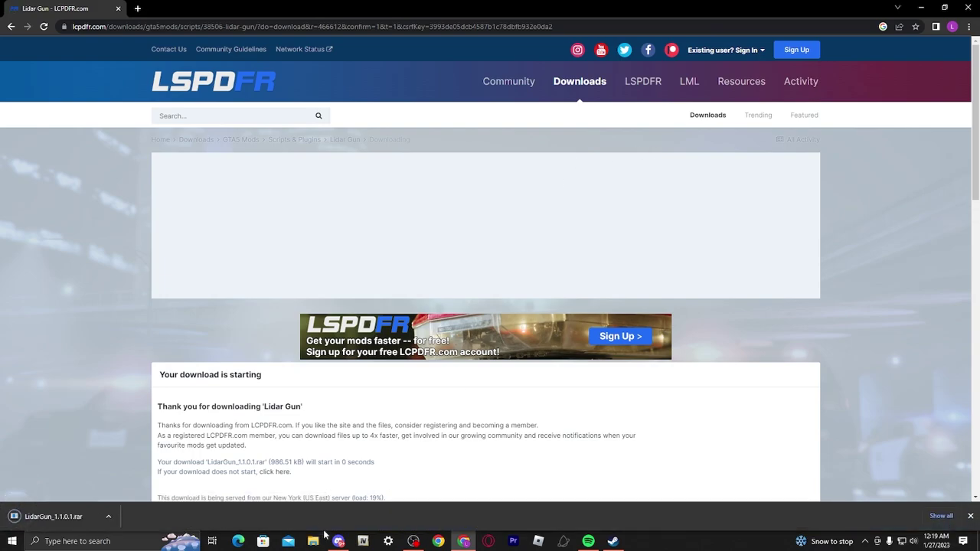
Step: Open LidarGun_1.1.0.1 from the Downloads folder with WinRAR
key("super+e")
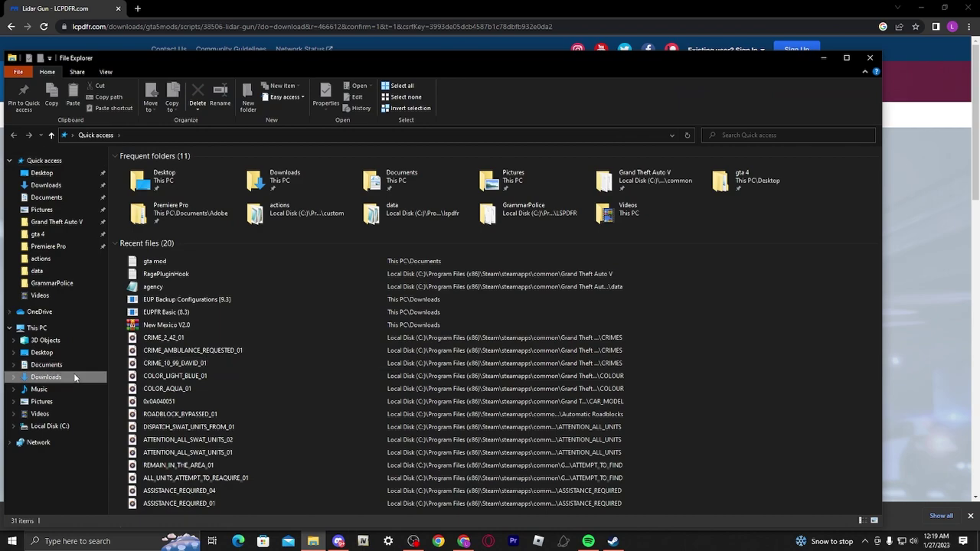
left_click(46, 376)
left_click(134, 183)
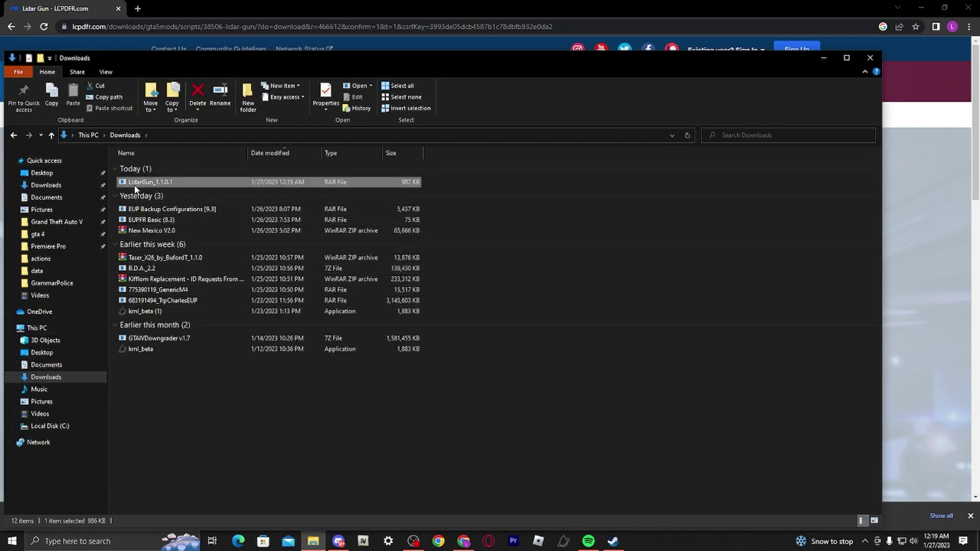
right_click(136, 186)
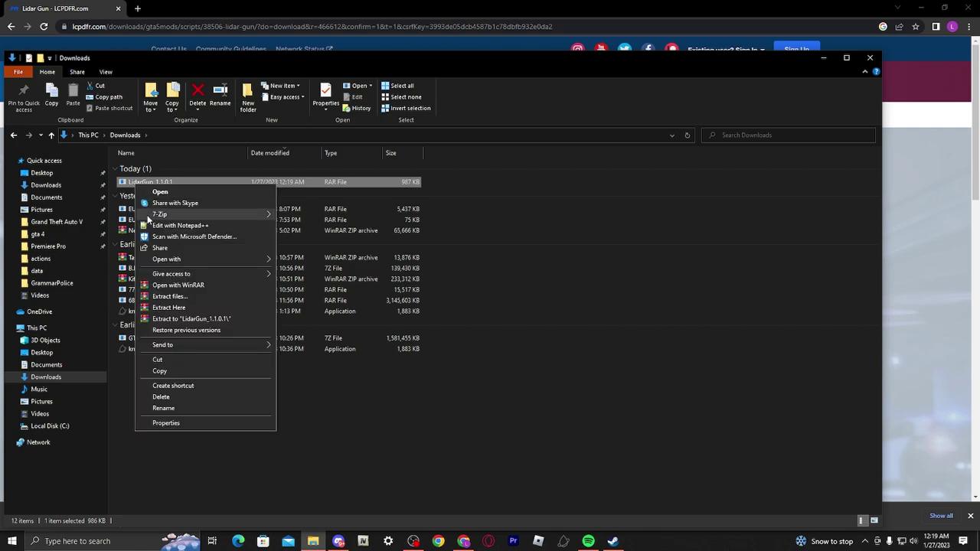
left_click(195, 286)
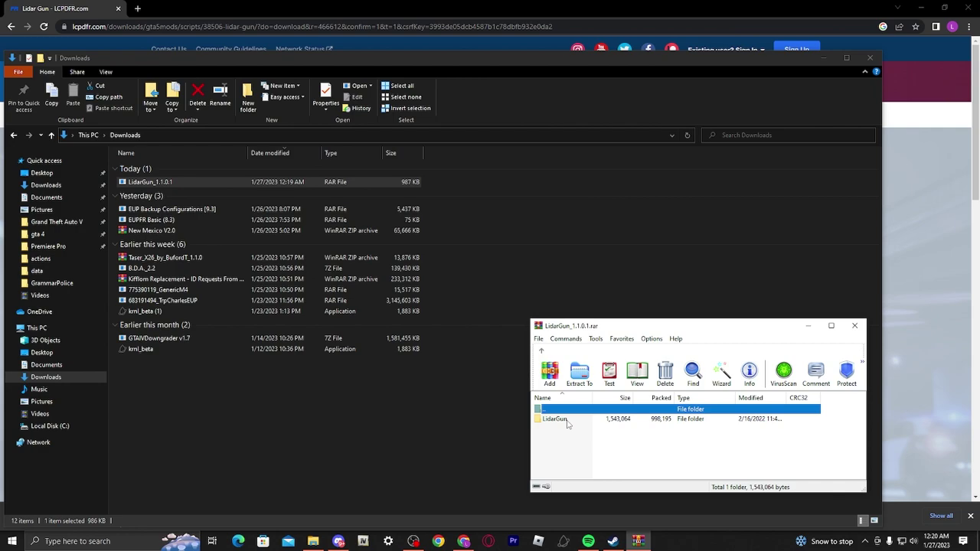
Step: Check the archive's LidarGun and Grand Theft Auto V folders, then open README.html
double_click(568, 424)
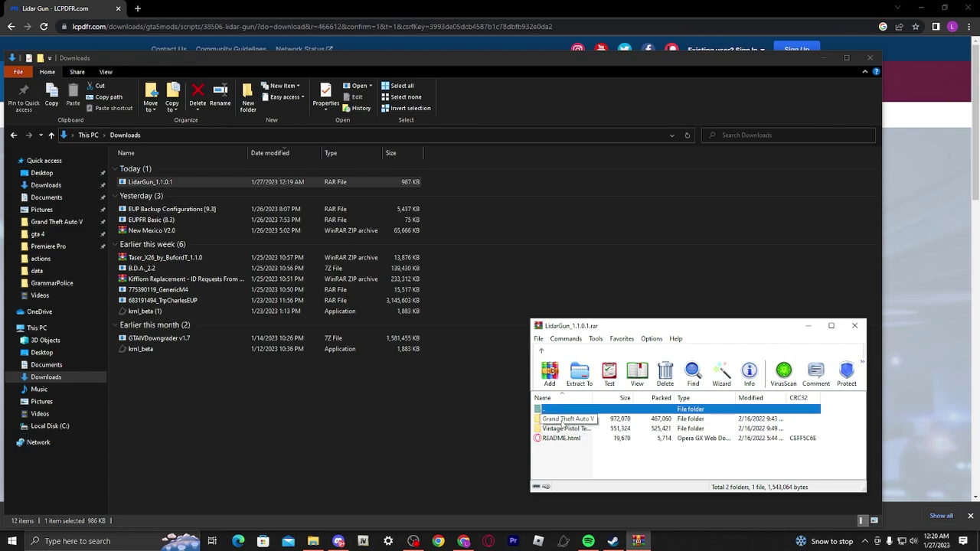
double_click(564, 421)
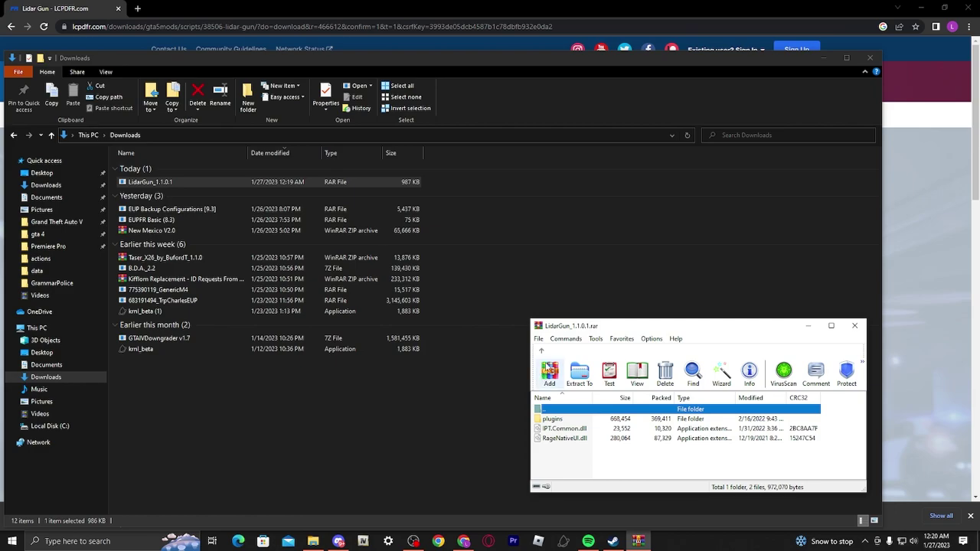
left_click(541, 351)
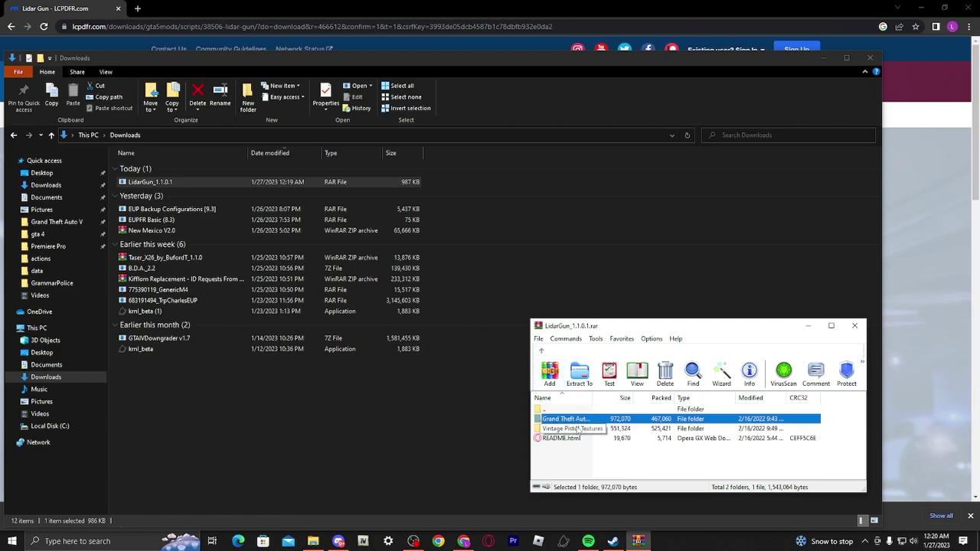
double_click(578, 439)
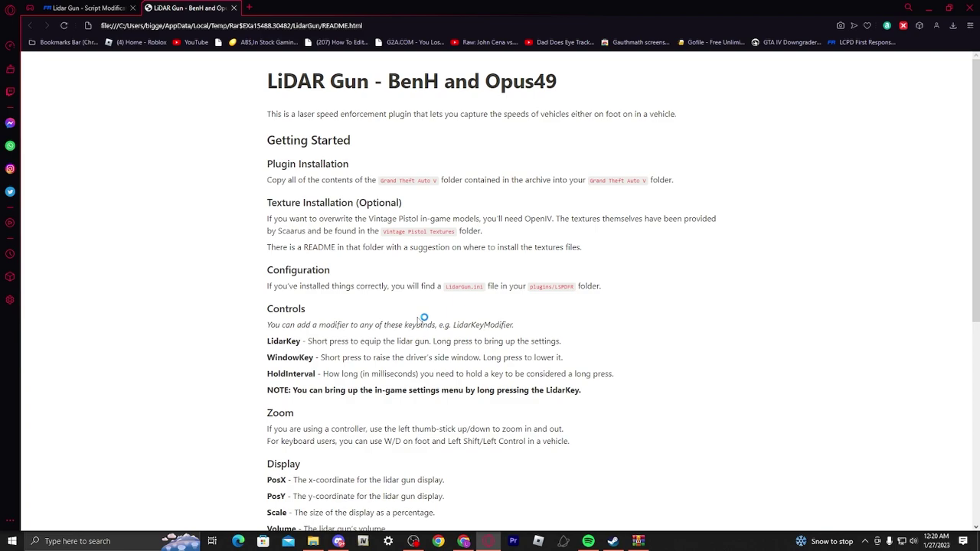
Step: Read down the LiDAR Gun README through installation, controls, display settings and credits
scroll(302, 197, "down", 1)
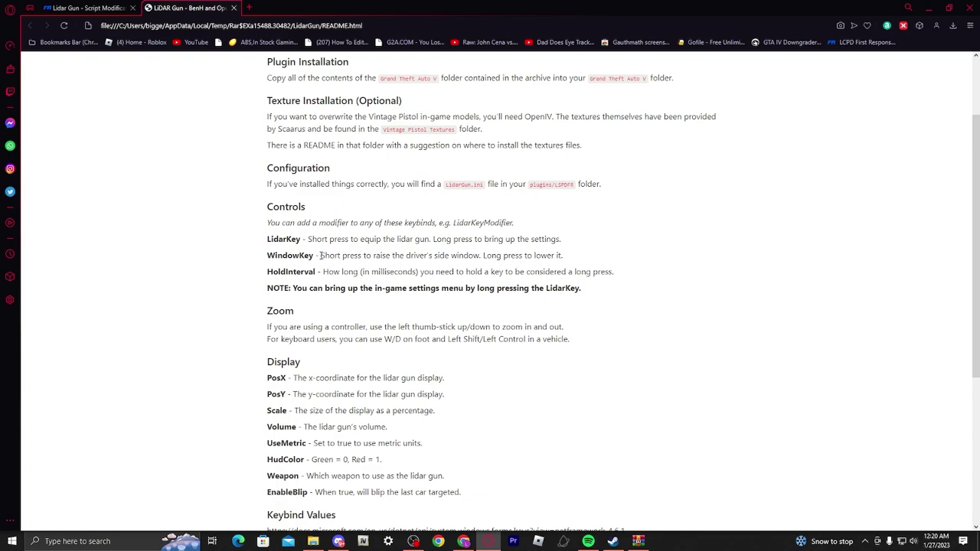
scroll(320, 255, "down", 3)
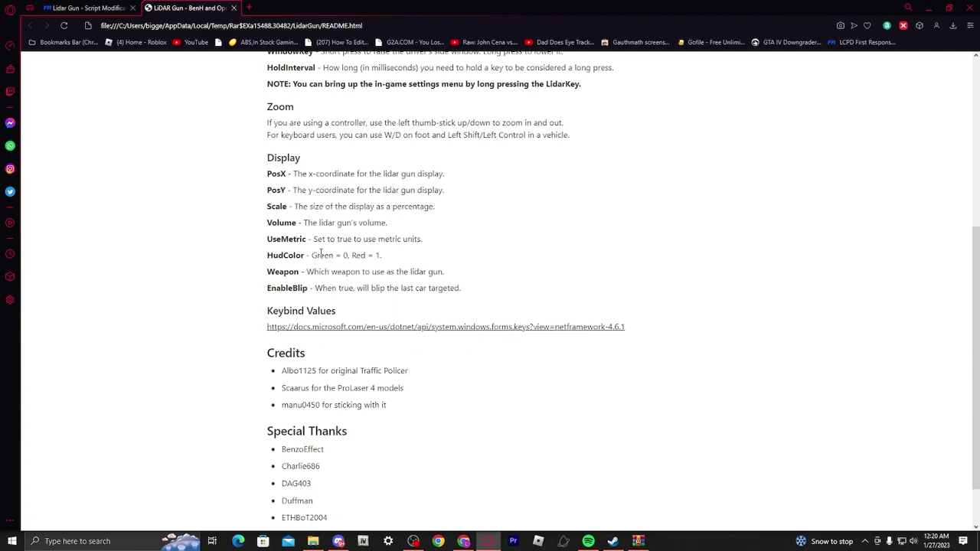
scroll(291, 230, "down", 1)
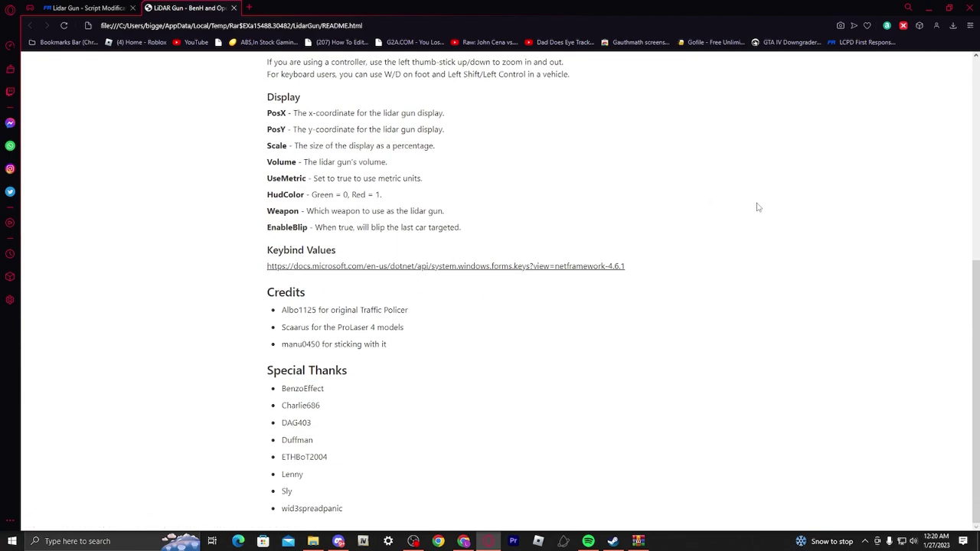
Step: Close the README and open the archive's Grand Theft Auto V folder in WinRAR
left_click(969, 7)
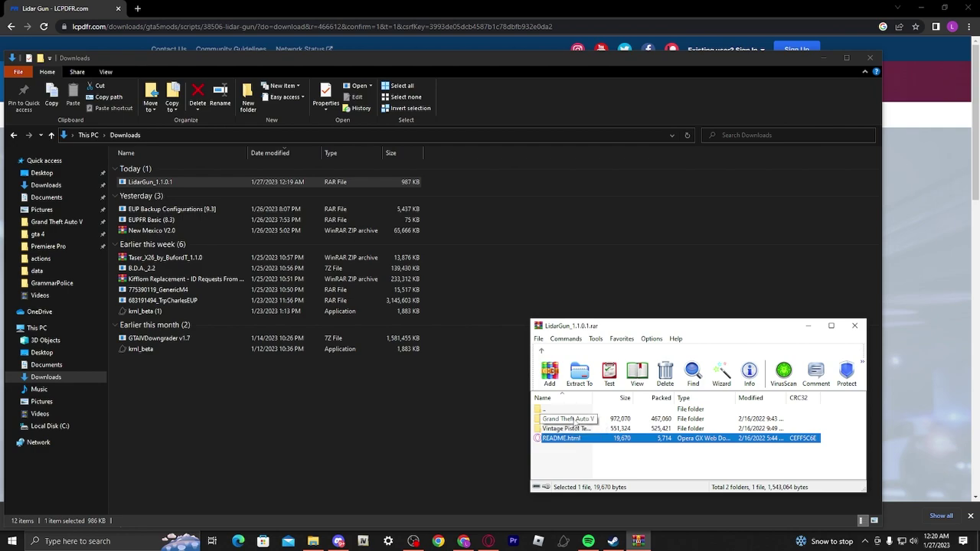
left_click(575, 422)
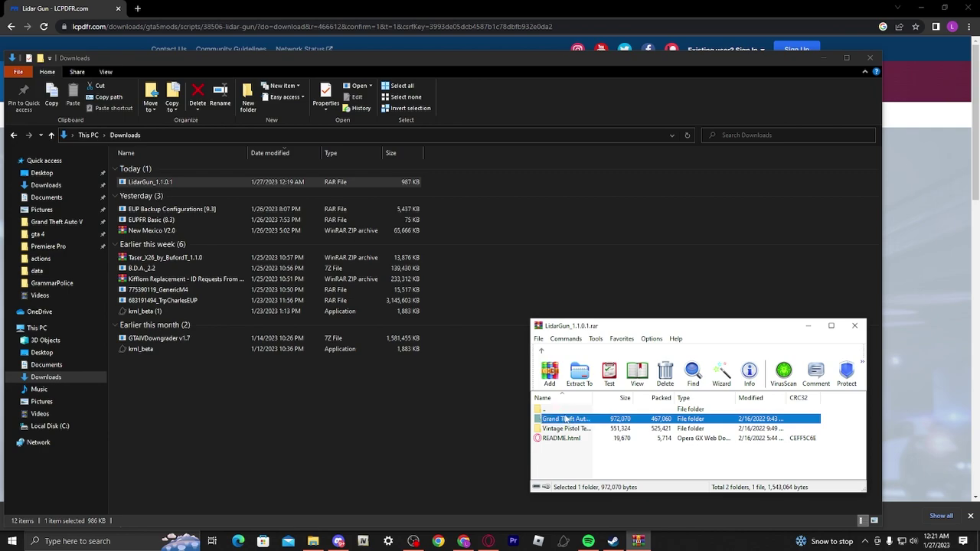
double_click(563, 421)
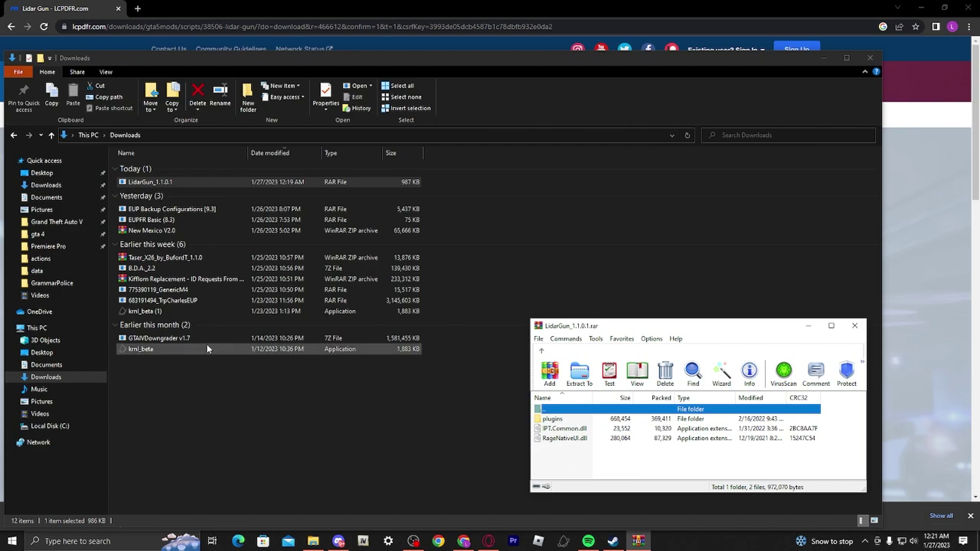
left_click(62, 222)
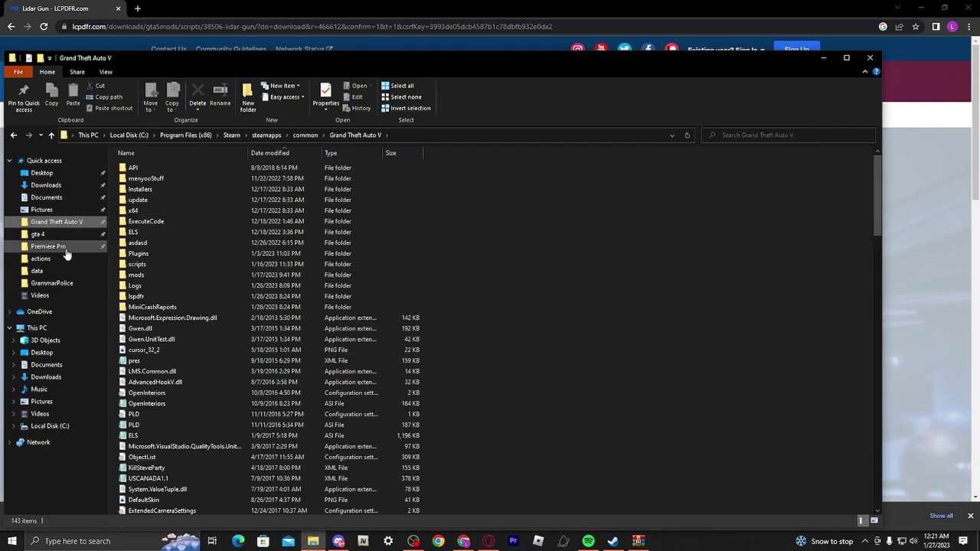
left_click(139, 136)
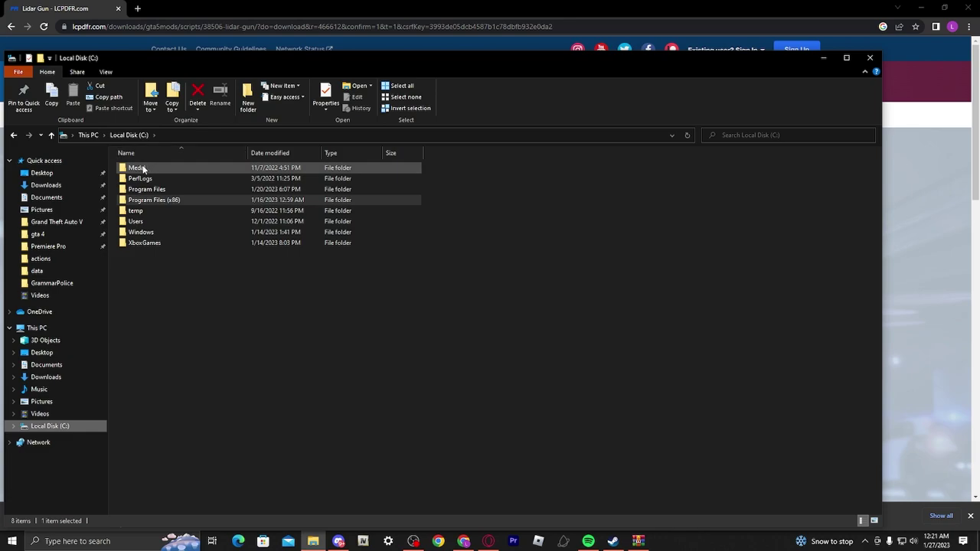
double_click(153, 200)
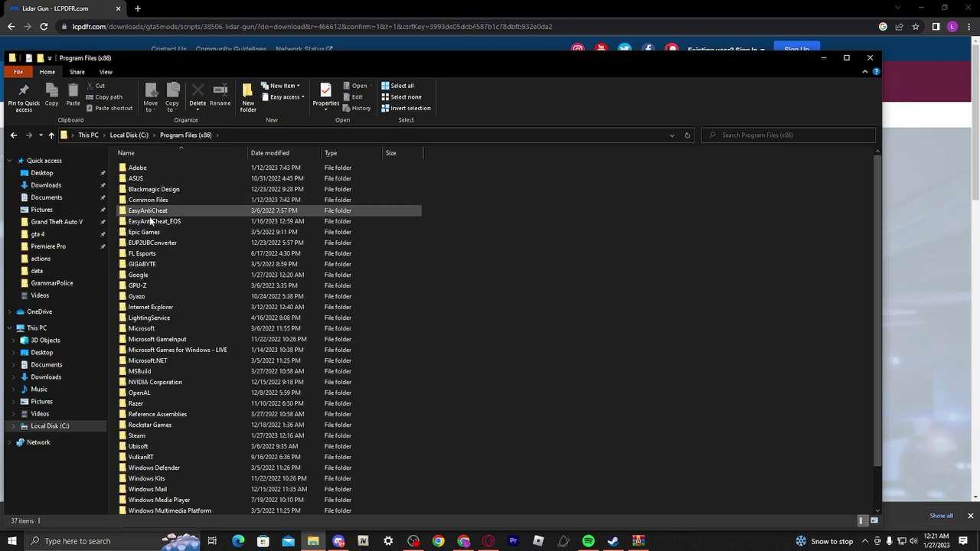
scroll(150, 377, "down", 2)
double_click(145, 383)
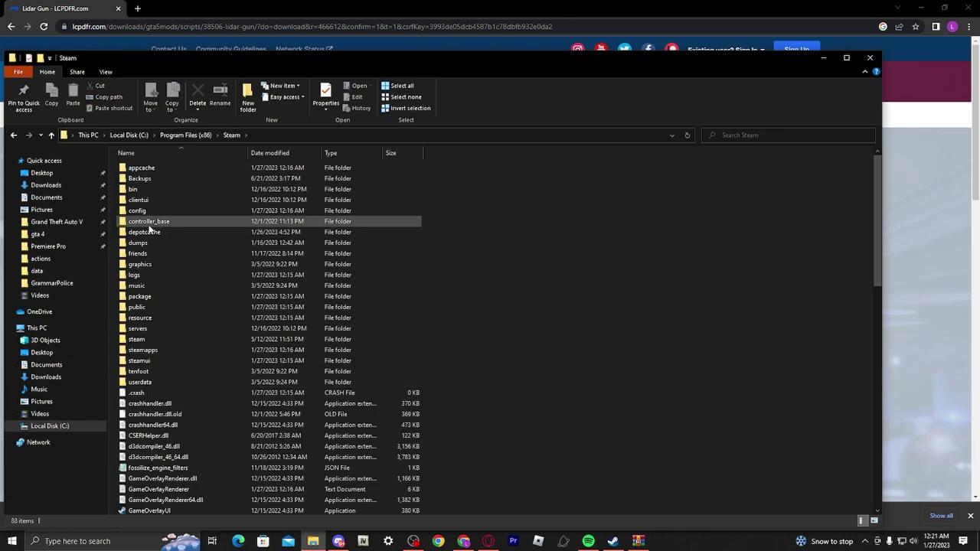
double_click(142, 350)
left_click(146, 332)
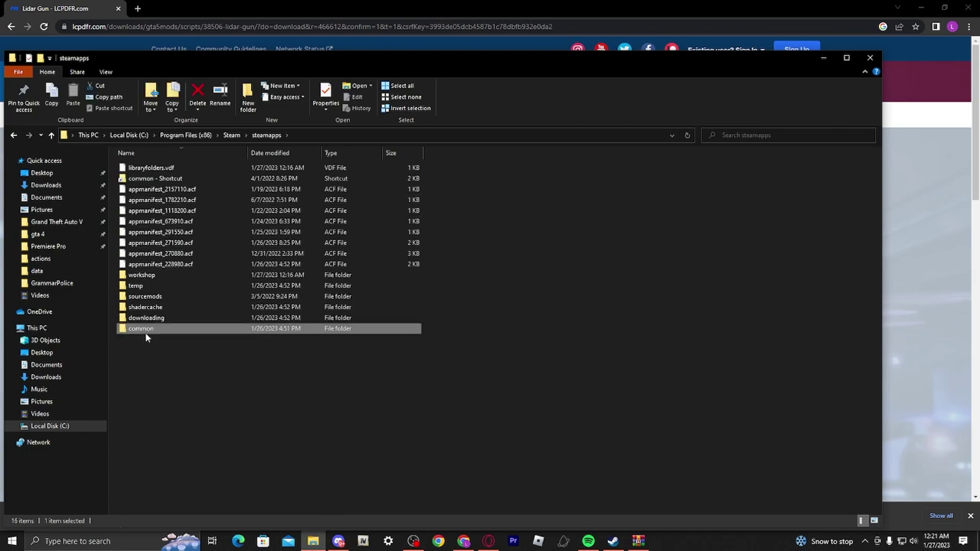
double_click(146, 334)
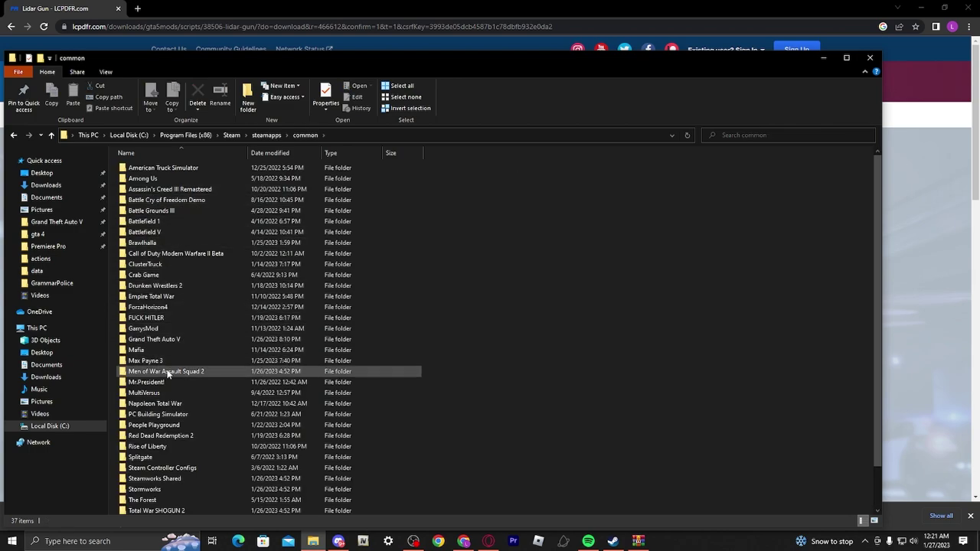
double_click(182, 340)
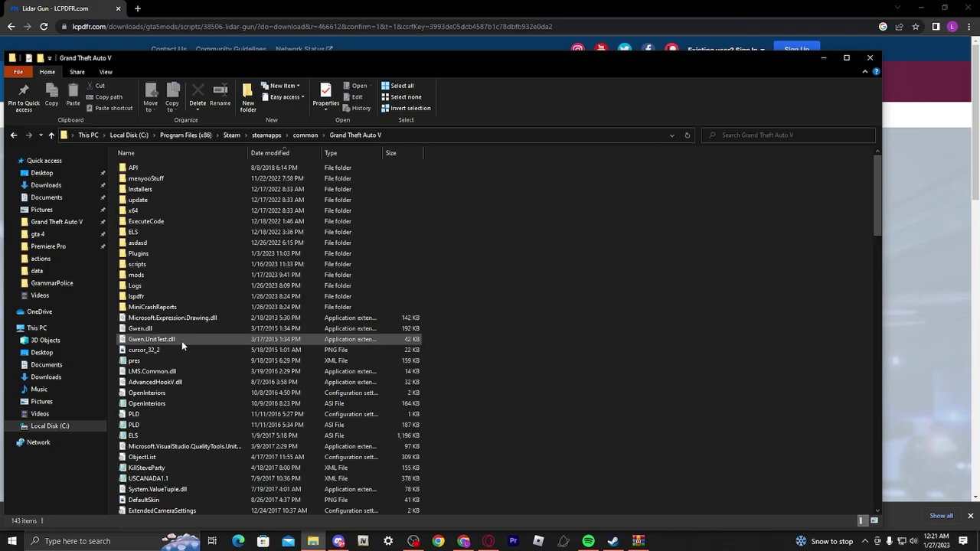
scroll(183, 339, "down", 15)
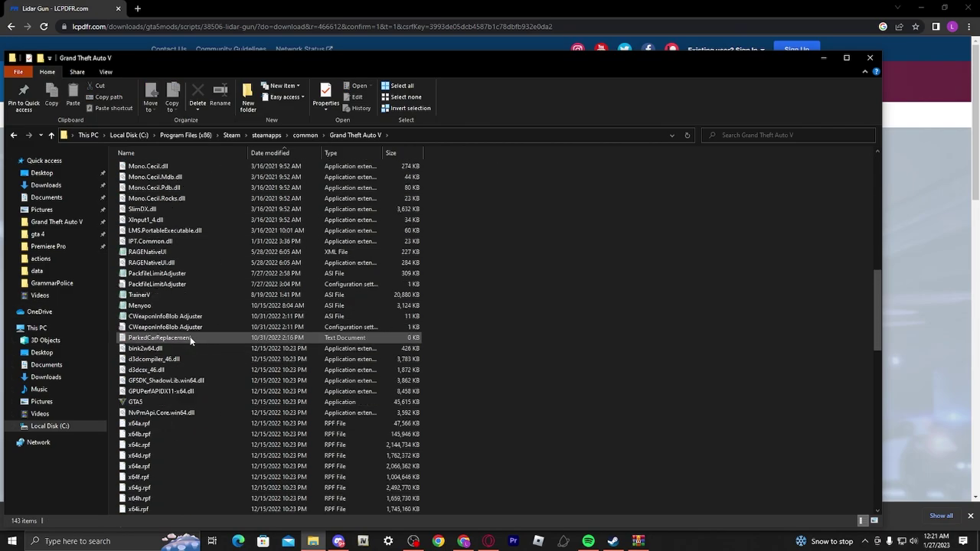
scroll(191, 339, "down", 8)
scroll(200, 366, "up", 7)
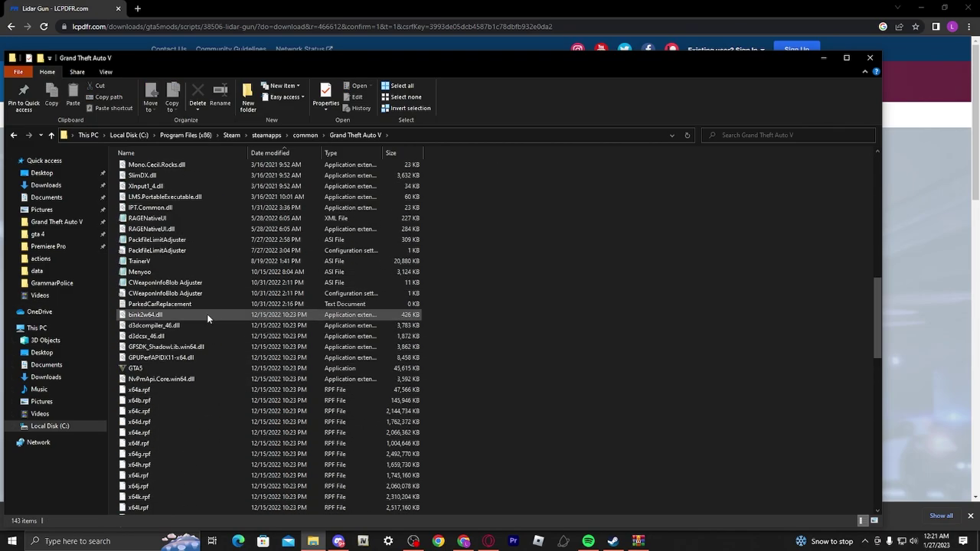
left_click(196, 350)
scroll(191, 350, "up", 15)
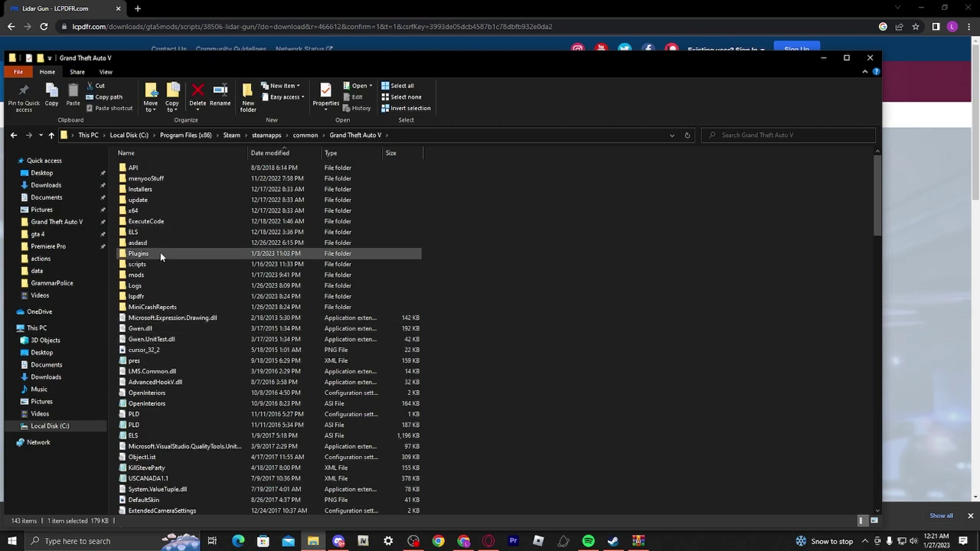
Step: Restore the LidarGun archive and select IPT.Common.dll in it
left_click(638, 541)
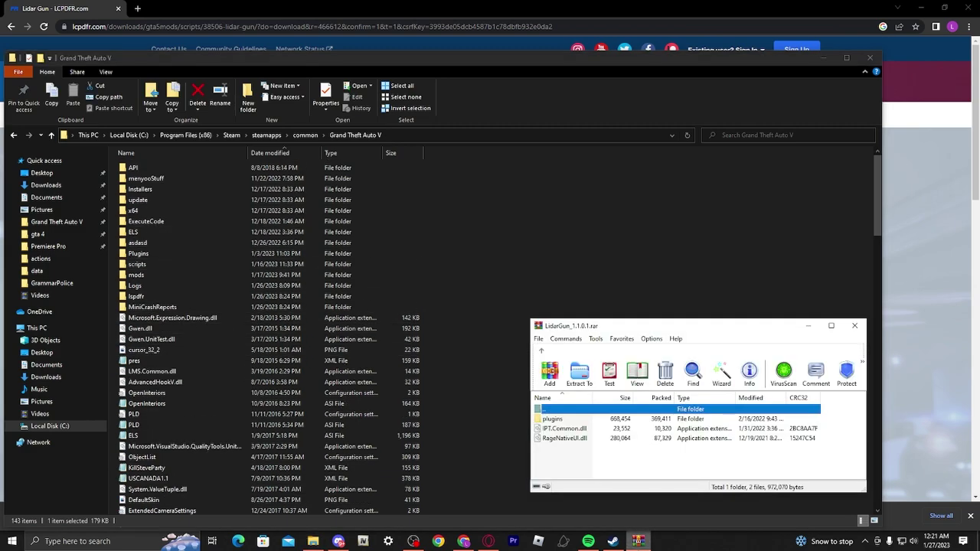
left_click(562, 430)
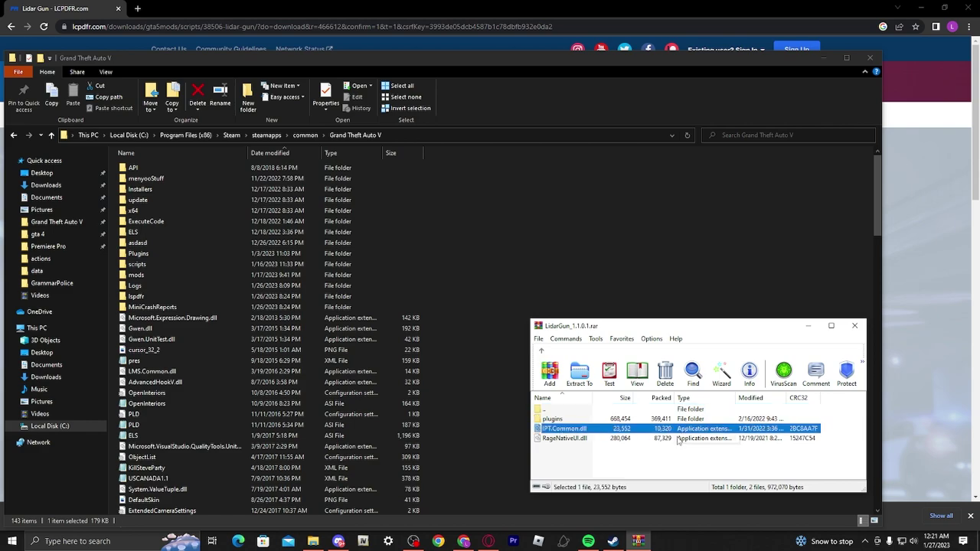
left_click_drag(660, 468, 584, 435)
left_click(591, 460)
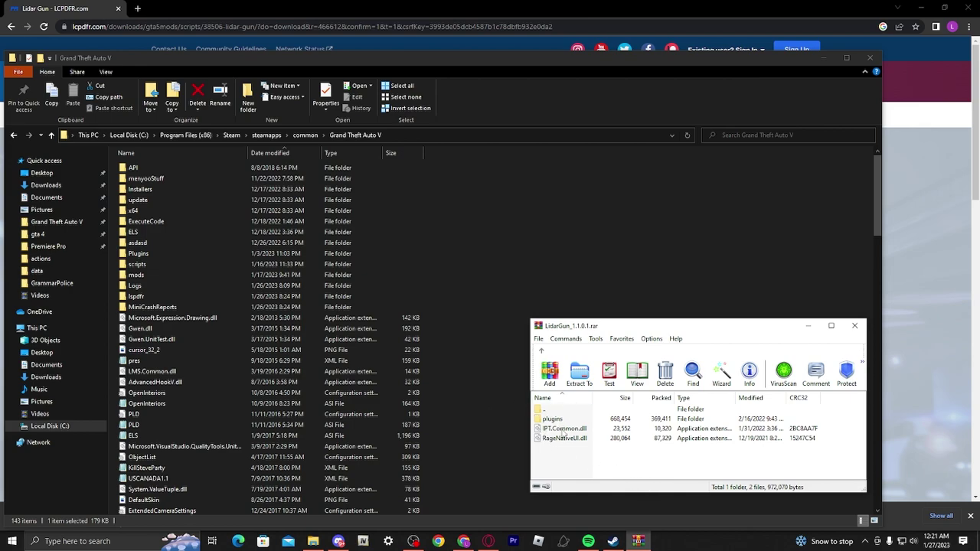
left_click(563, 431)
Step: Search the Grand Theft Auto V folder for 'IPT', finding the existing IPT.Common.dll
left_click(483, 398)
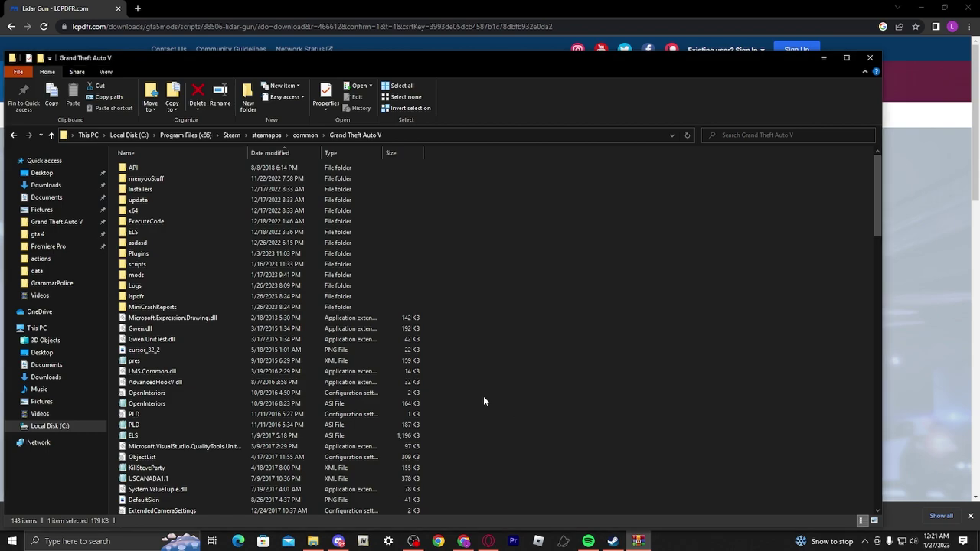
left_click(758, 135)
type("IP")
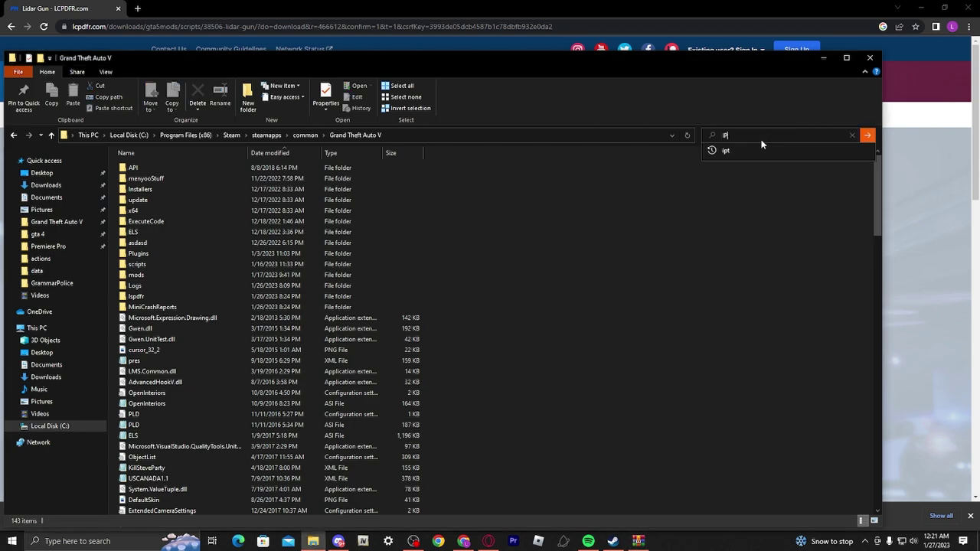
type("T")
key("Return")
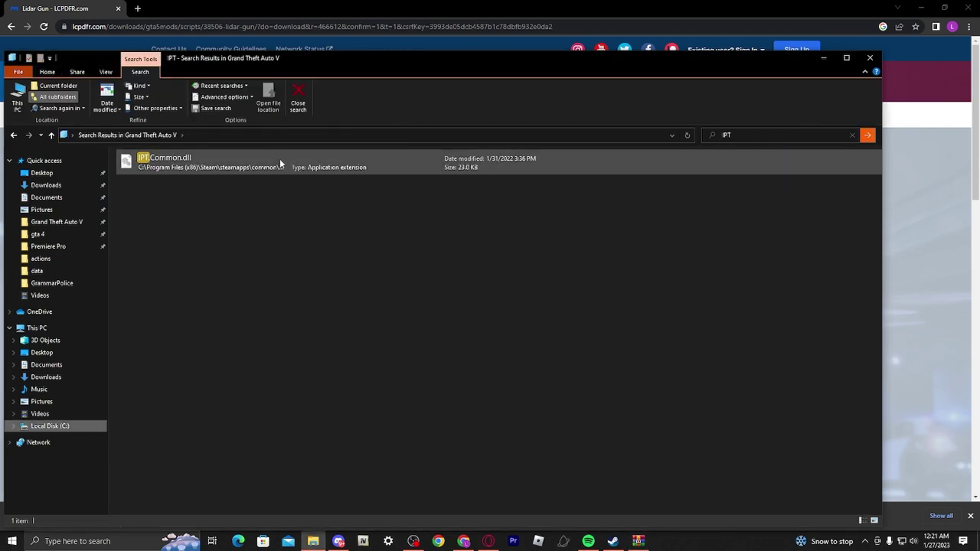
left_click(283, 163)
left_click(638, 541)
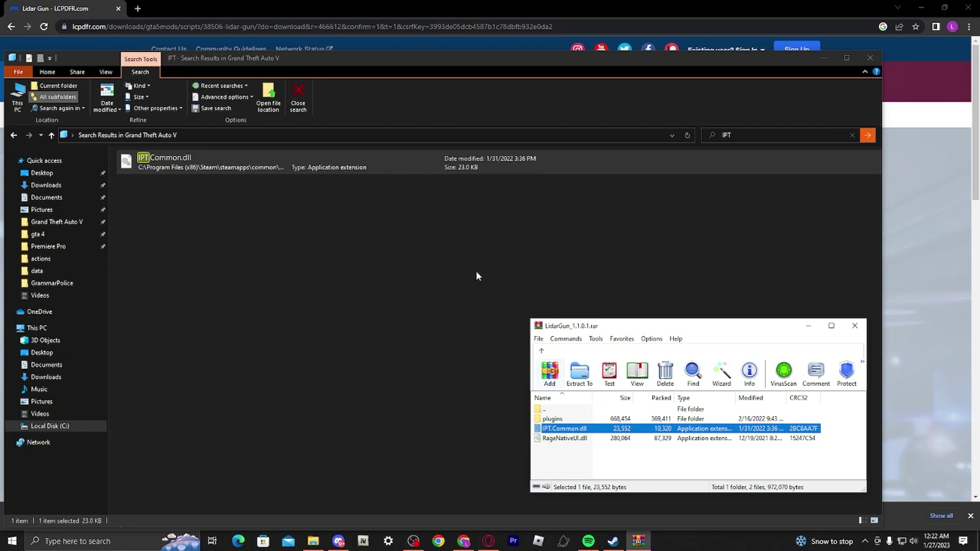
left_click(71, 227)
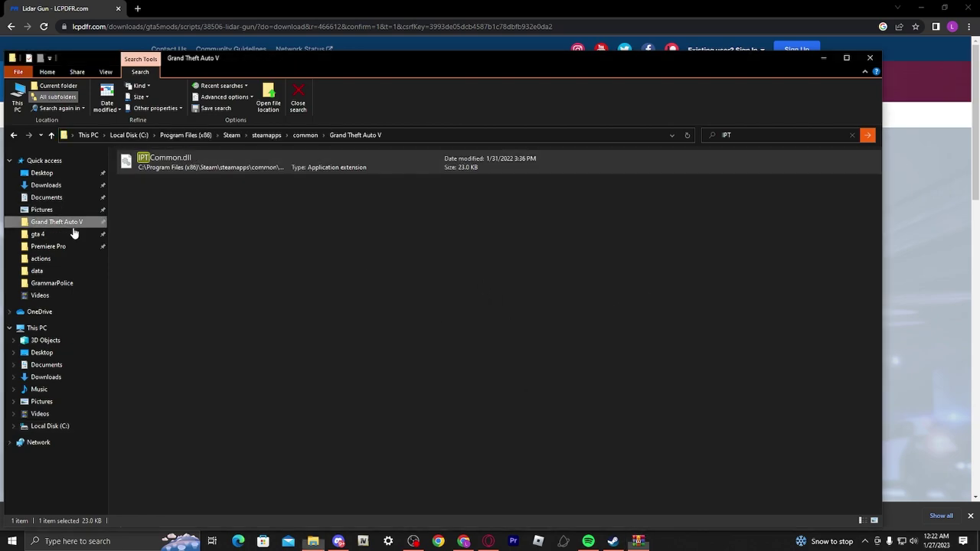
left_click(637, 541)
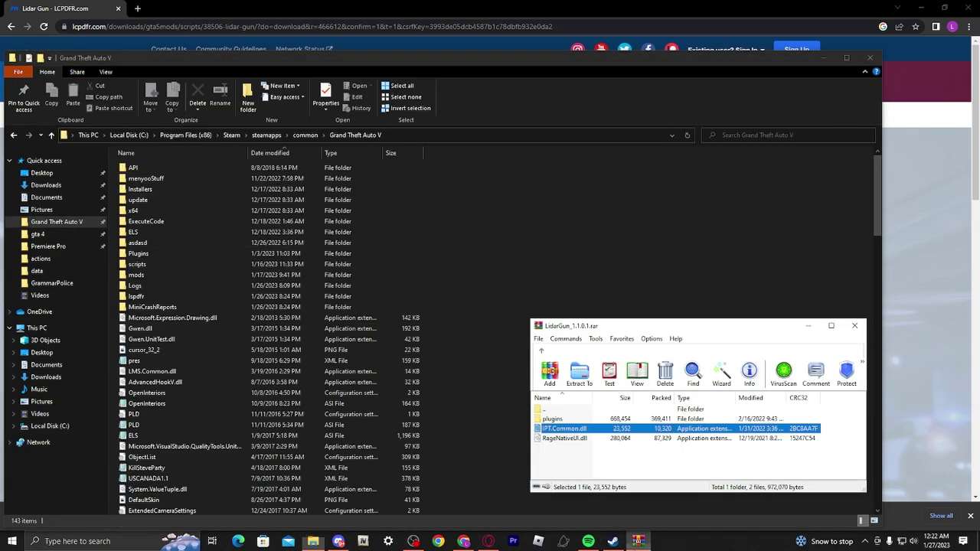
left_click(562, 439)
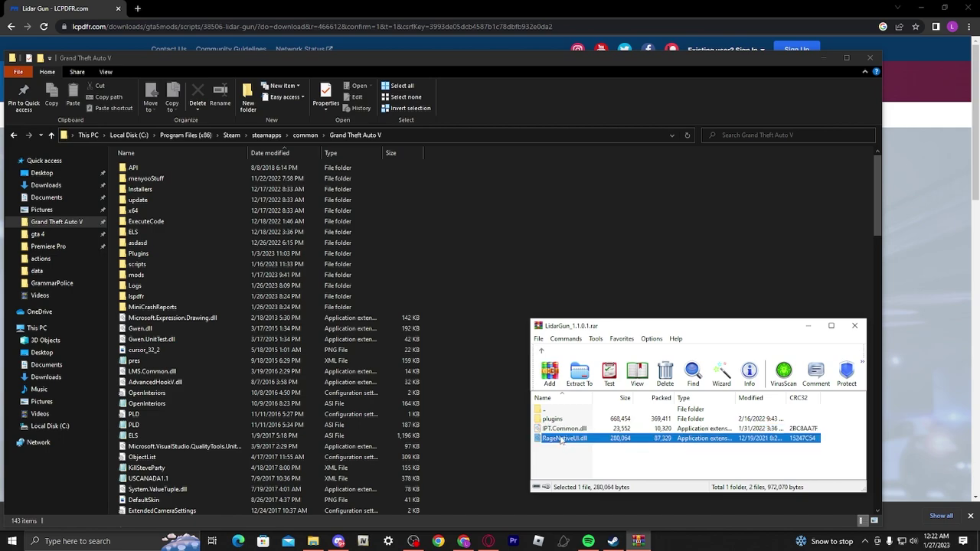
left_click(545, 455)
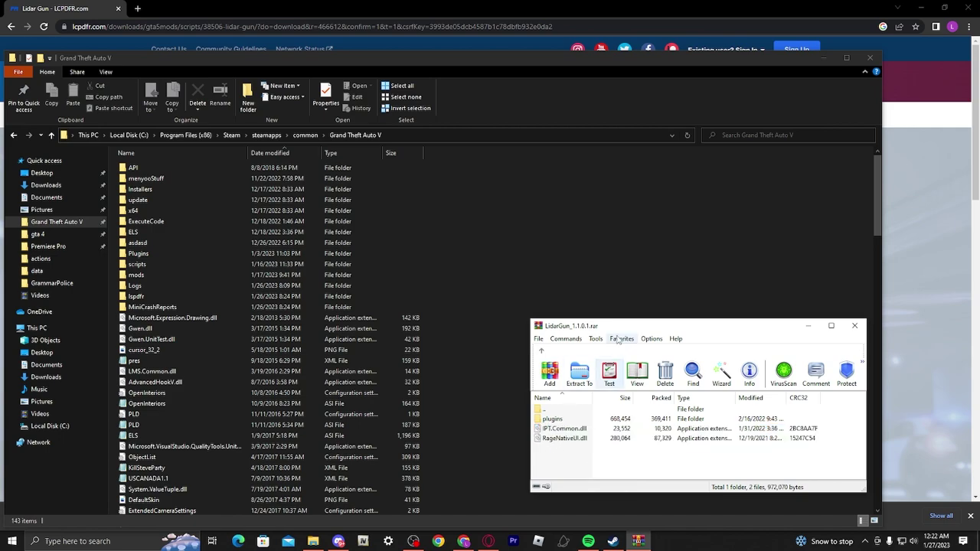
left_click(718, 135)
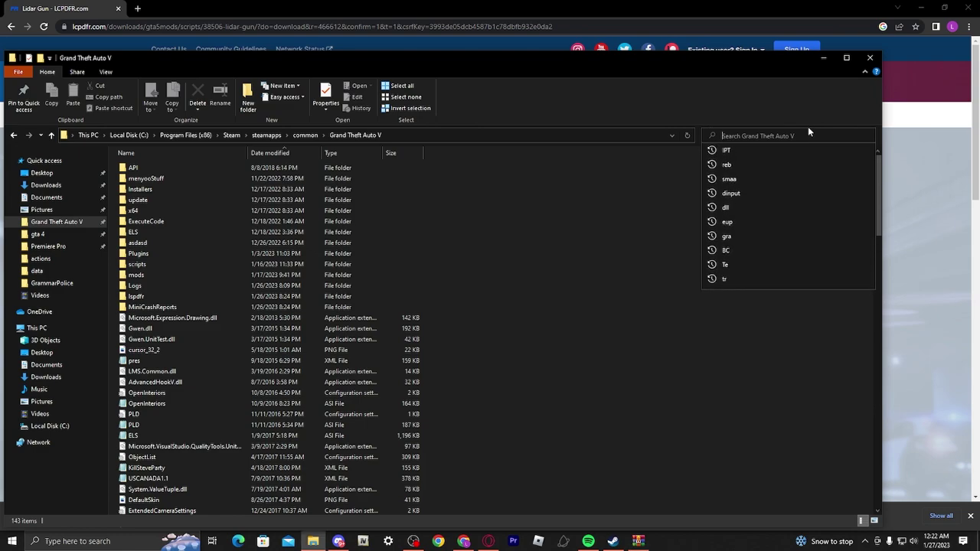
type("ra")
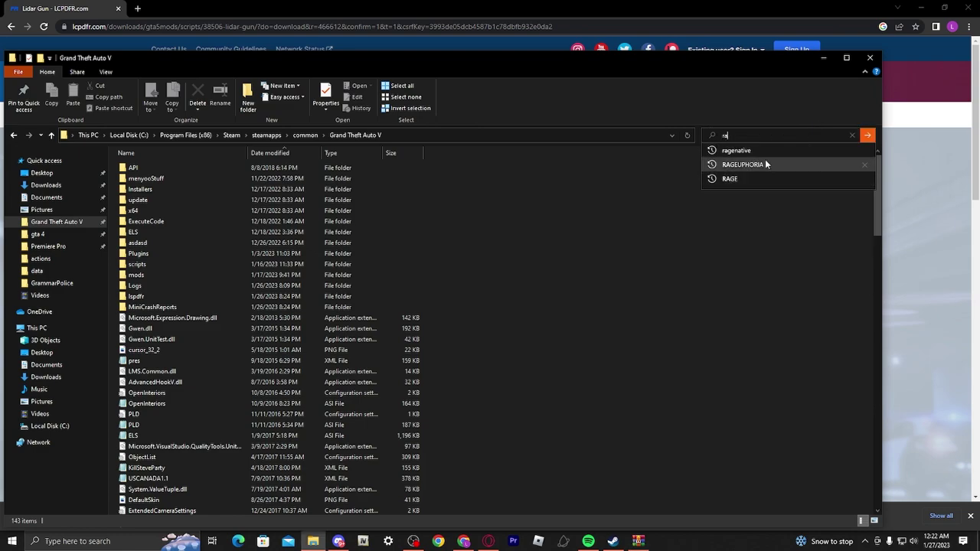
left_click(752, 150)
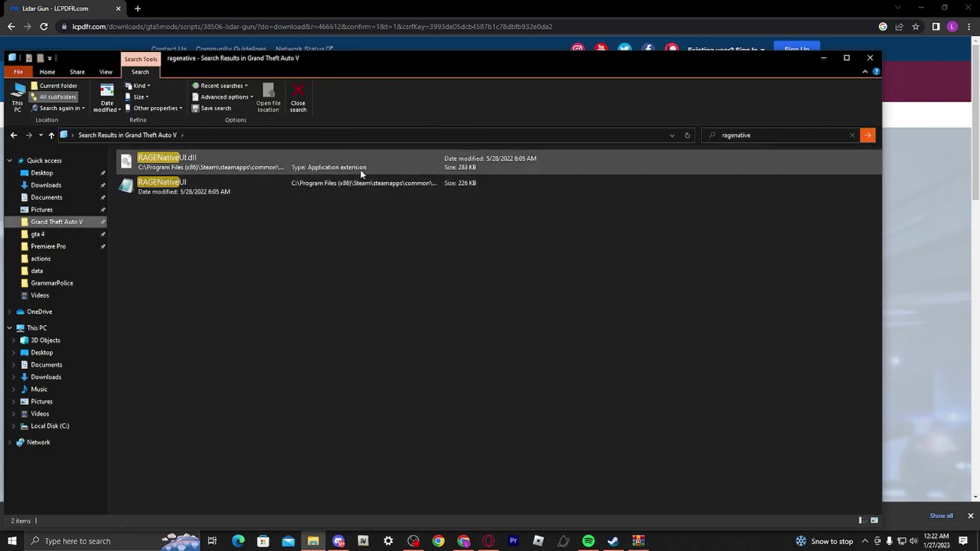
left_click(267, 168)
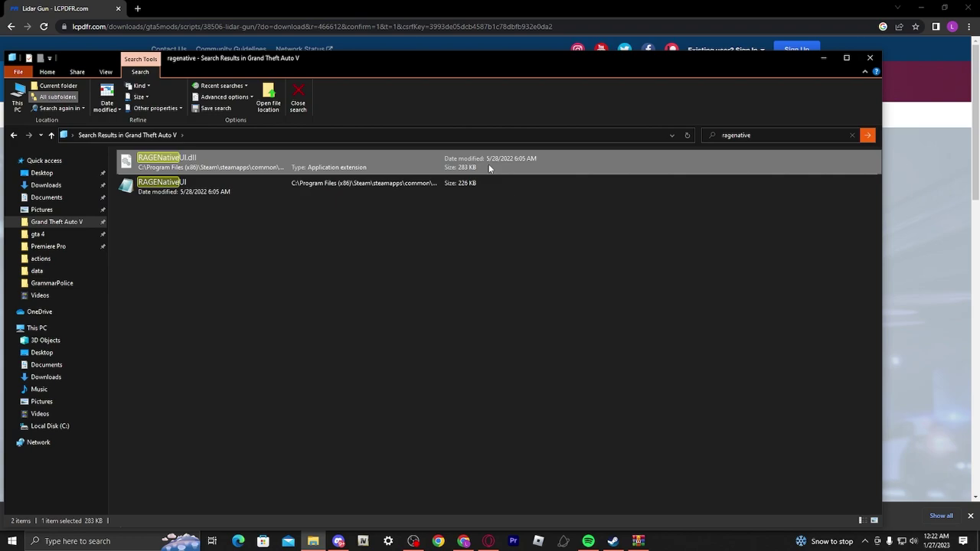
left_click(638, 541)
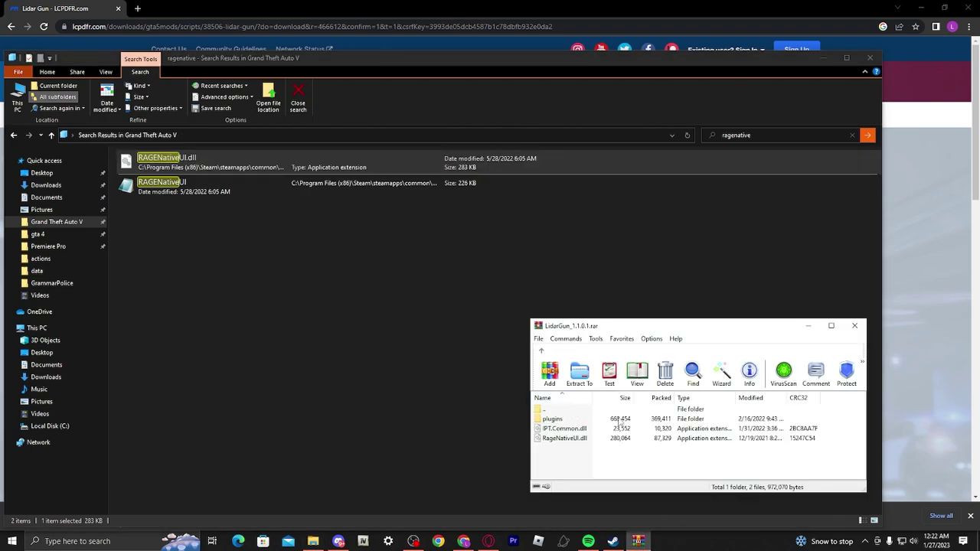
left_click(680, 438)
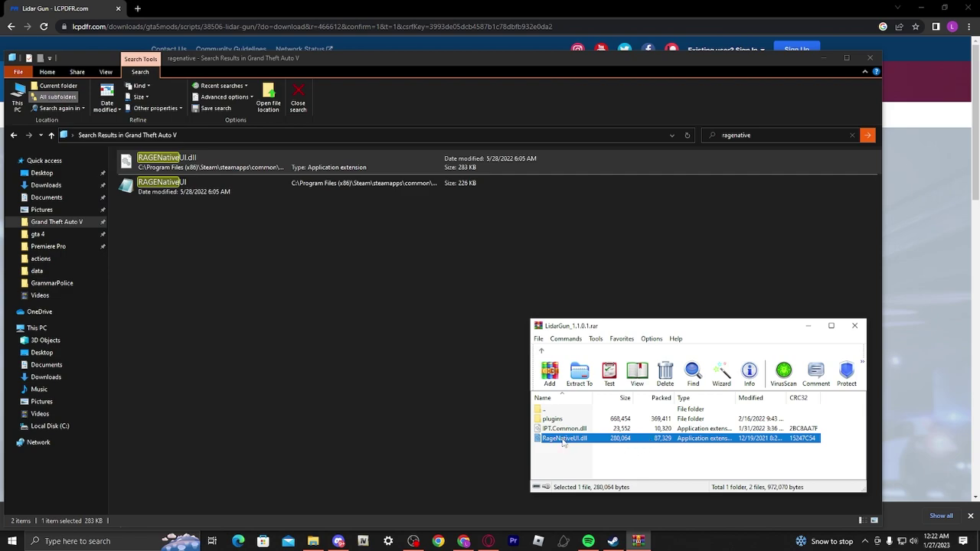
left_click_drag(564, 443, 582, 461)
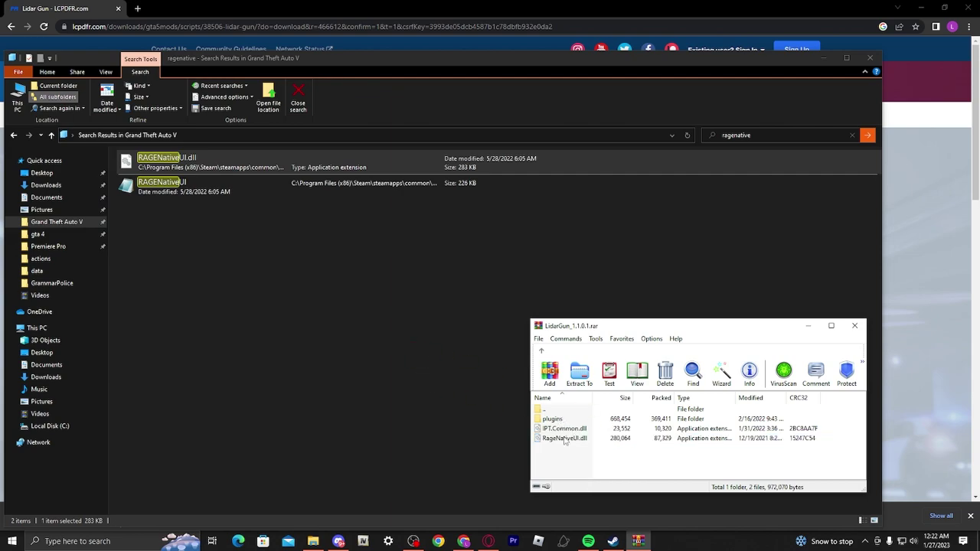
left_click(565, 439)
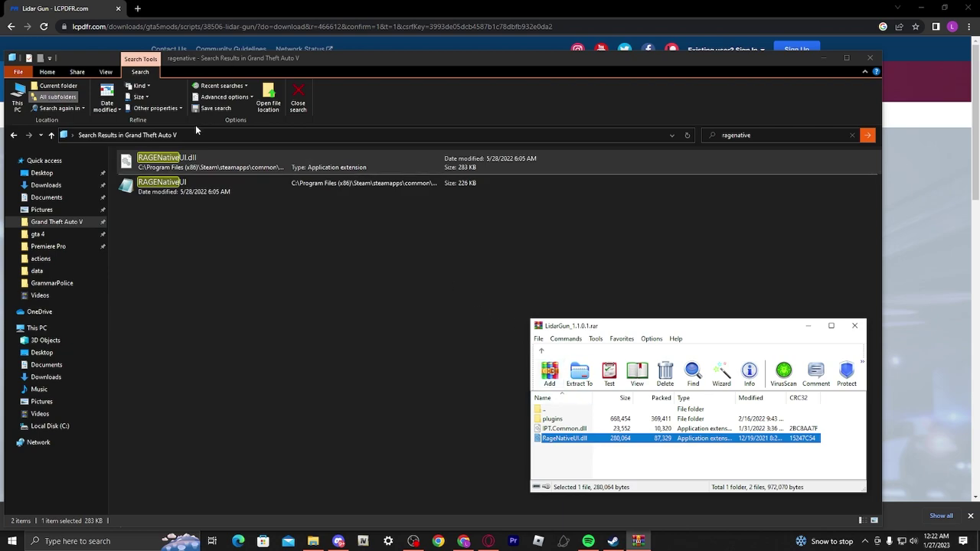
left_click(56, 221)
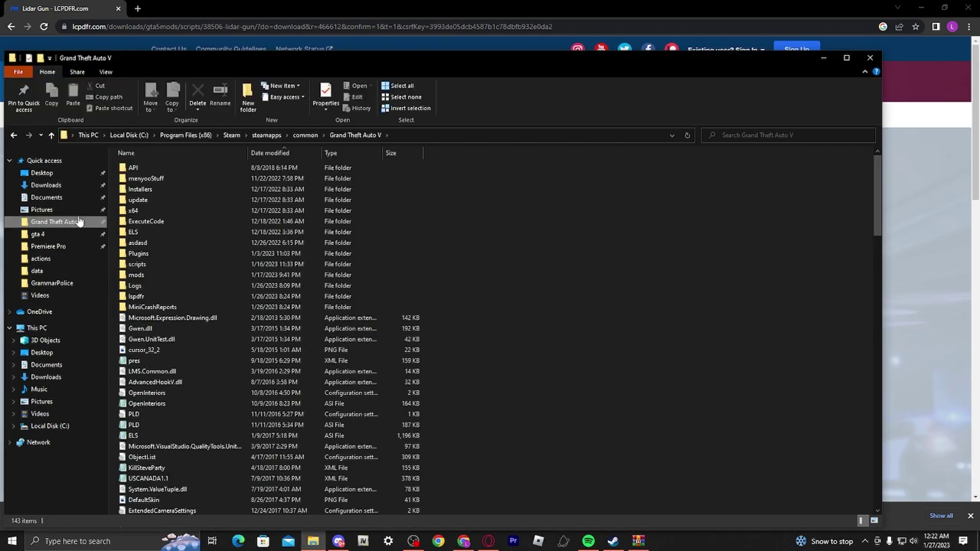
Step: Drag the archive's plugins folder from WinRAR into the Grand Theft Auto V folder
left_click(638, 540)
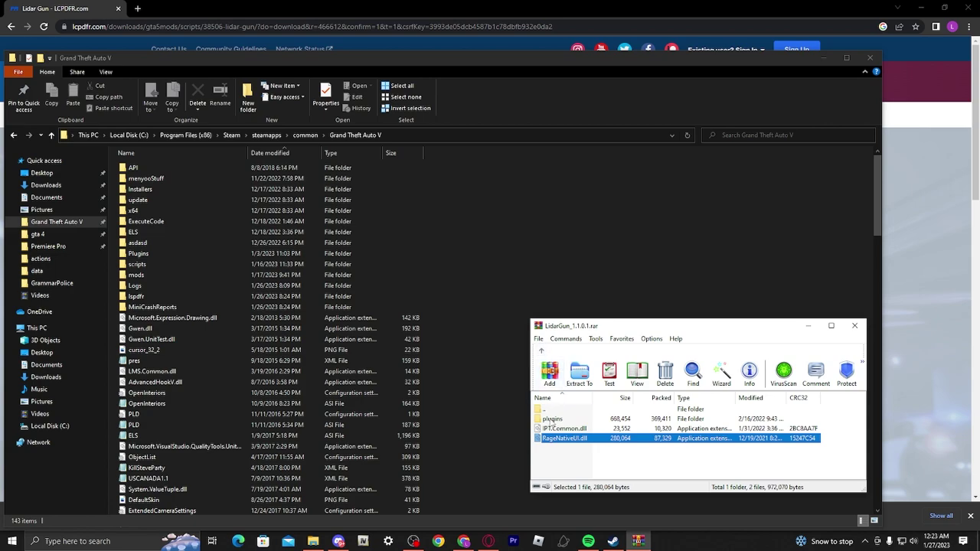
left_click(552, 420)
left_click_drag(553, 421, 159, 253)
Step: Open LidarGun.ini from Plugins\LSPDFR for editing in Notepad
double_click(159, 252)
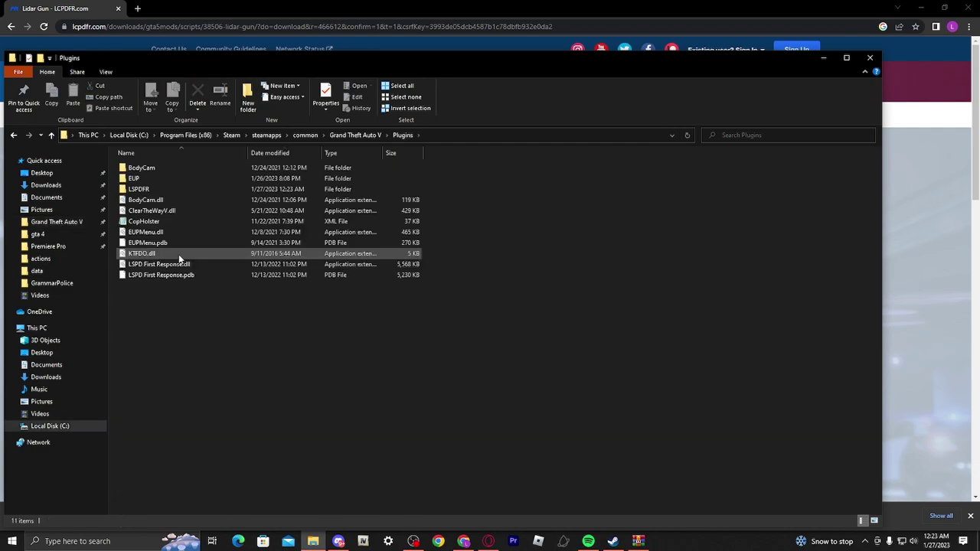
double_click(154, 189)
scroll(164, 212, "down", 5)
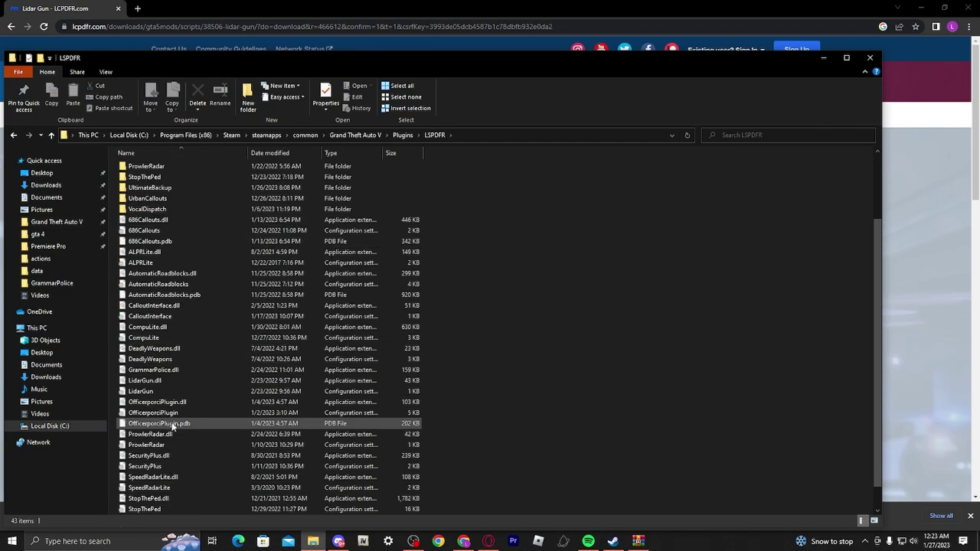
left_click(148, 395)
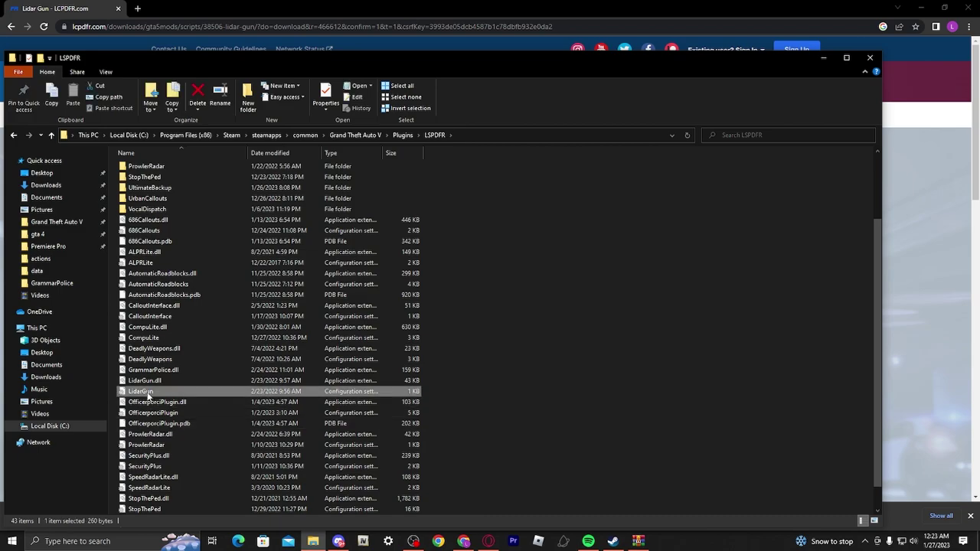
right_click(147, 395)
left_click(174, 167)
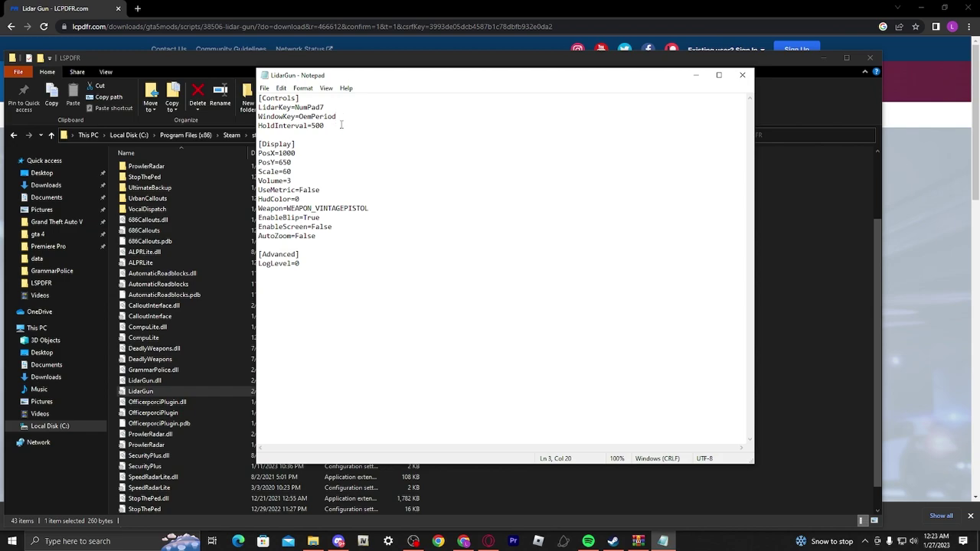
left_click_drag(259, 98, 344, 107)
left_click(333, 107)
left_click(288, 209)
left_click_drag(371, 209, 289, 208)
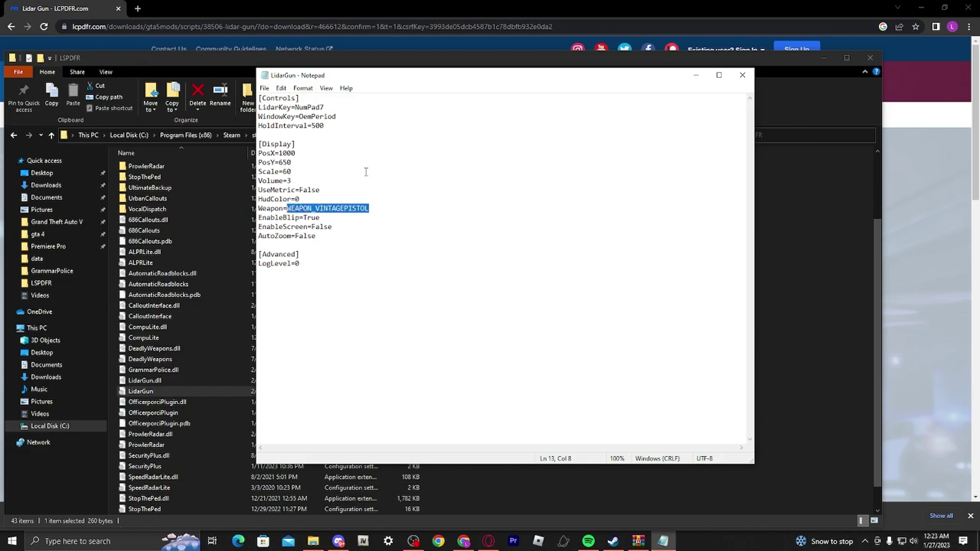
Step: Close the LidarGun settings file and open the archive's Vintage Pistol folder
left_click(742, 75)
left_click(638, 542)
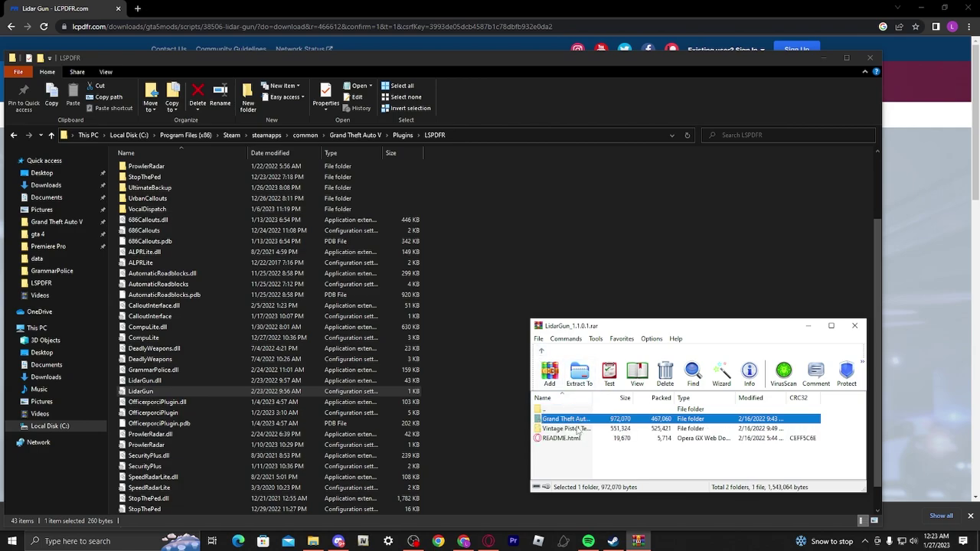
double_click(576, 420)
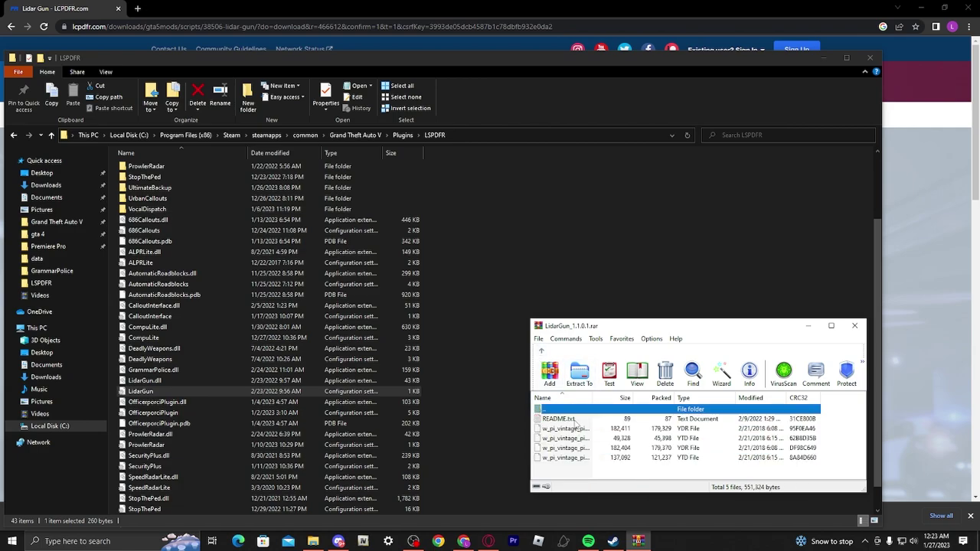
Step: Read the Vintage Pistol README.txt install path, then close it
double_click(558, 418)
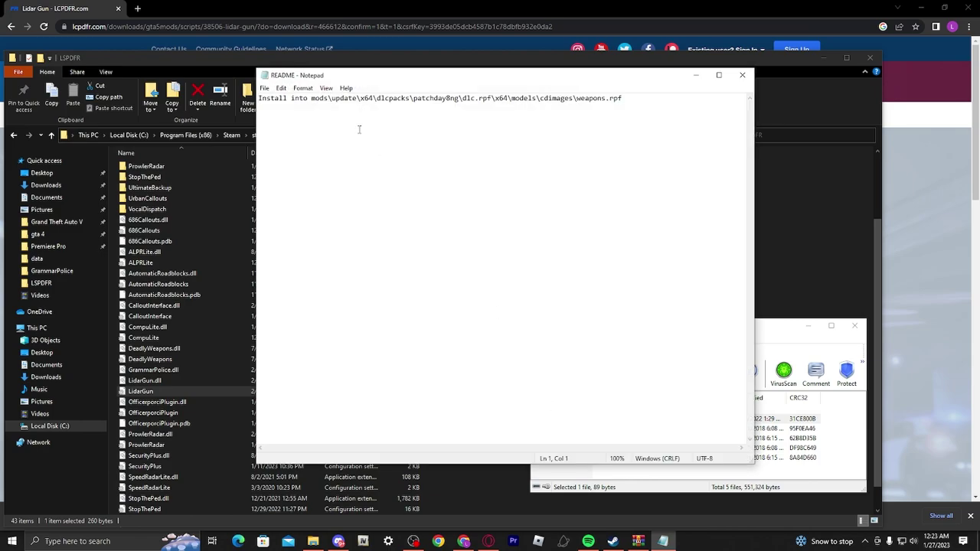
left_click(742, 75)
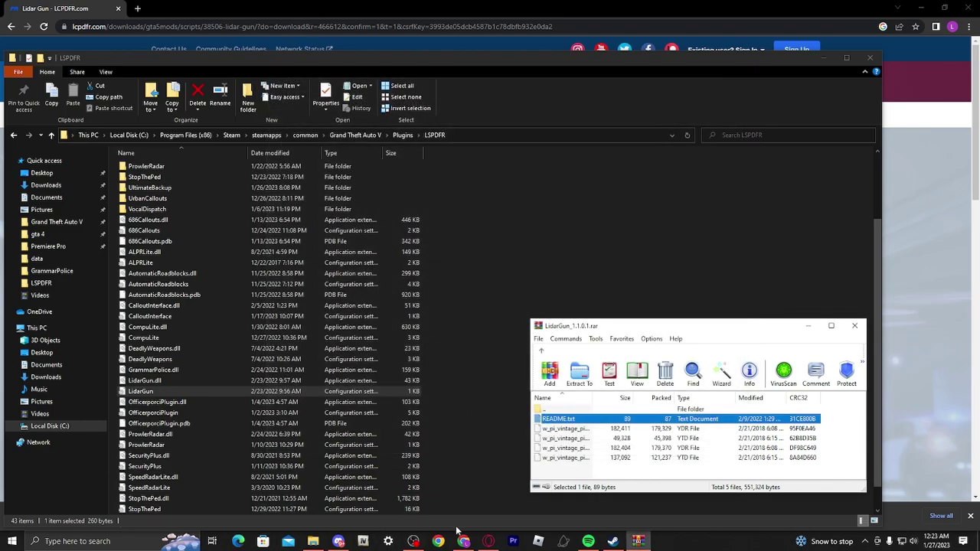
right_click(487, 542)
left_click(479, 527)
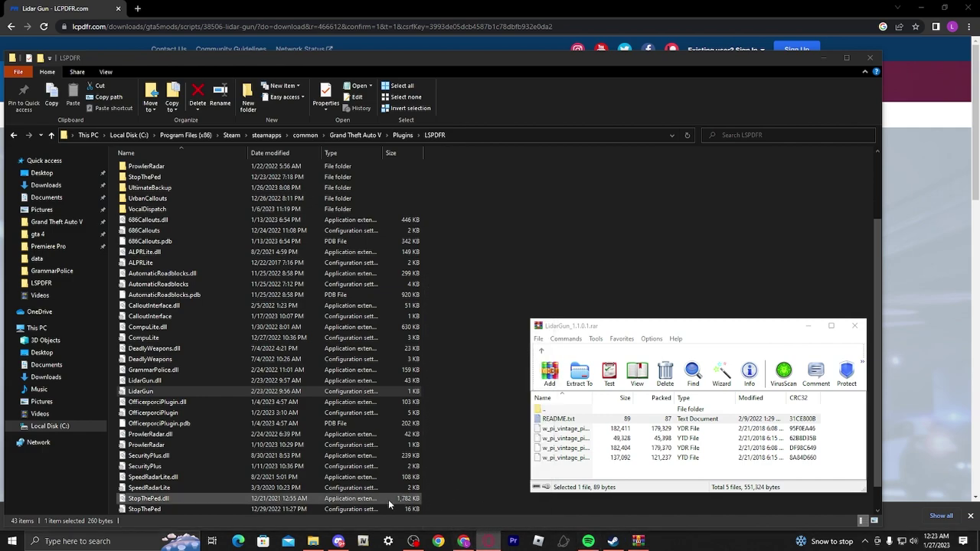
Step: Switch from File Explorer to the browser showing the LiDAR Gun README
left_click(498, 520)
right_click(489, 540)
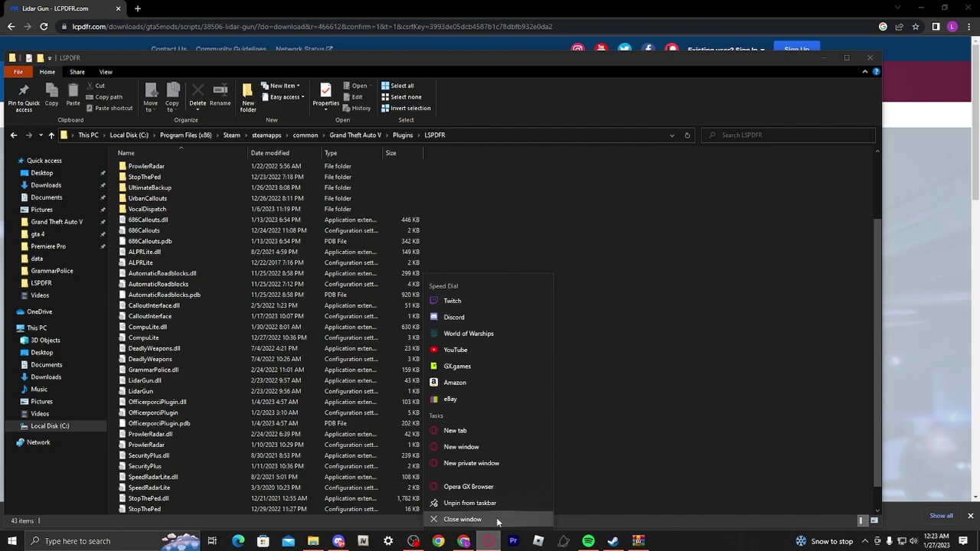
left_click(497, 523)
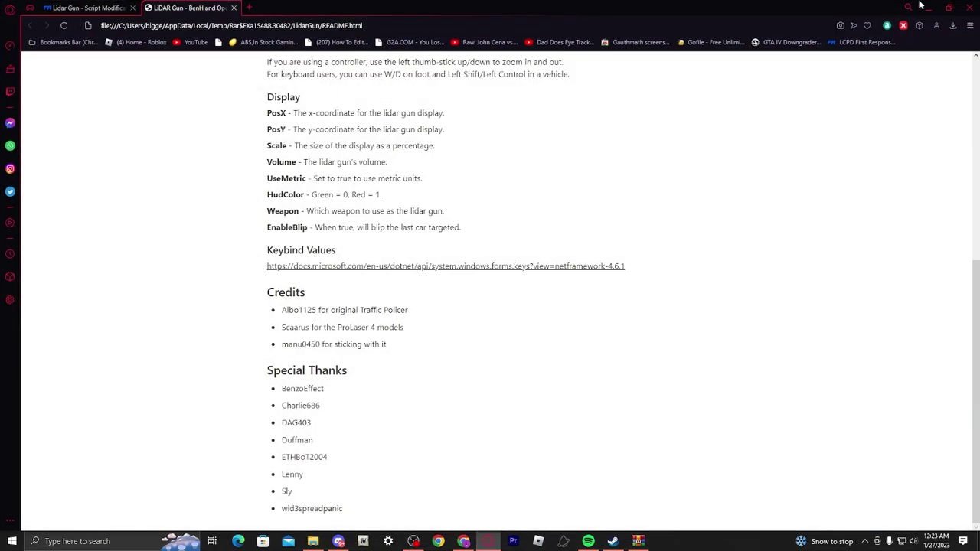
right_click(490, 541)
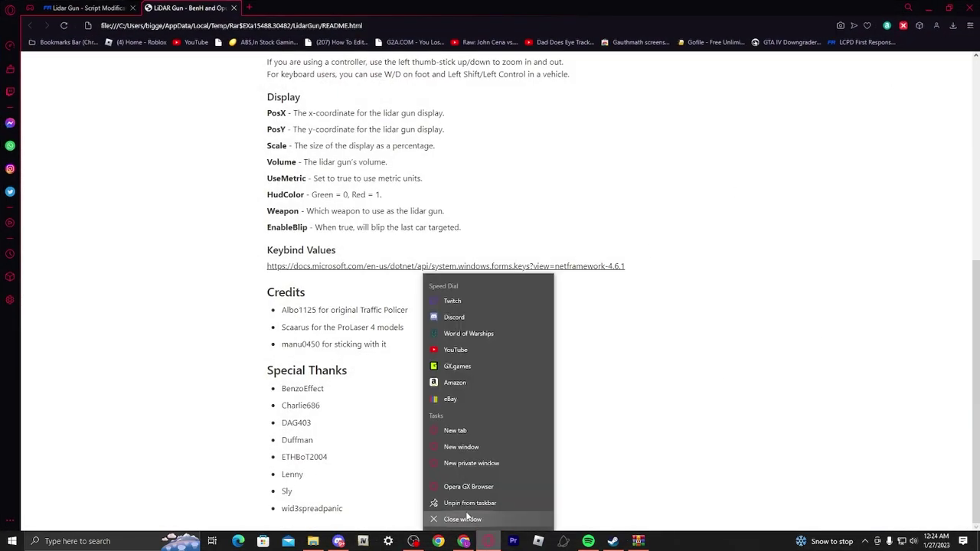
left_click(497, 527)
Step: End the Opera GX process in Task Manager, close it, and minimize File Explorer
right_click(654, 540)
left_click(689, 495)
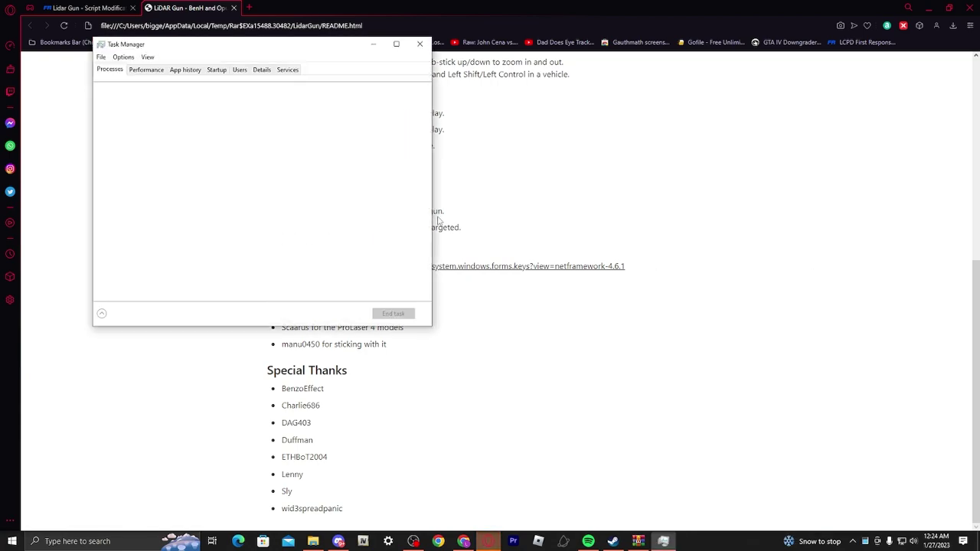
right_click(189, 112)
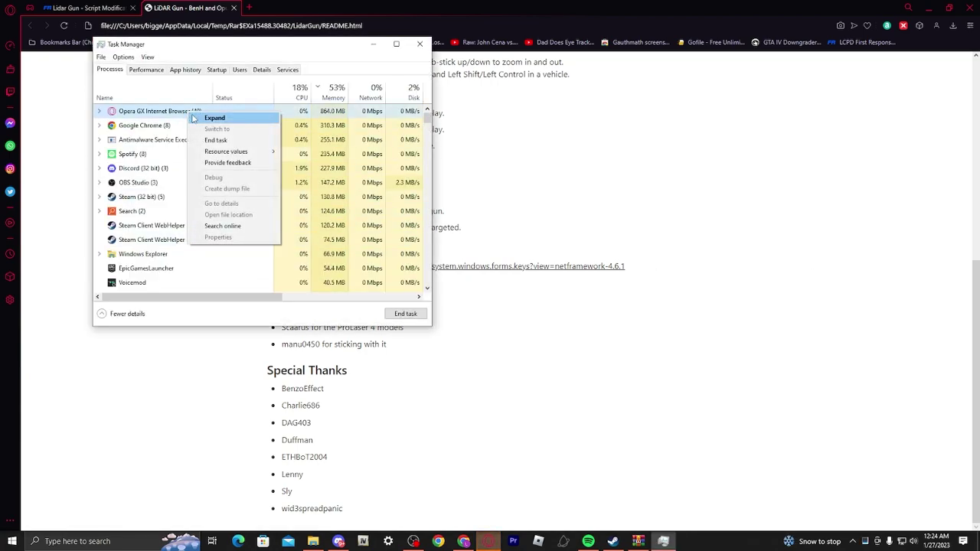
left_click(216, 140)
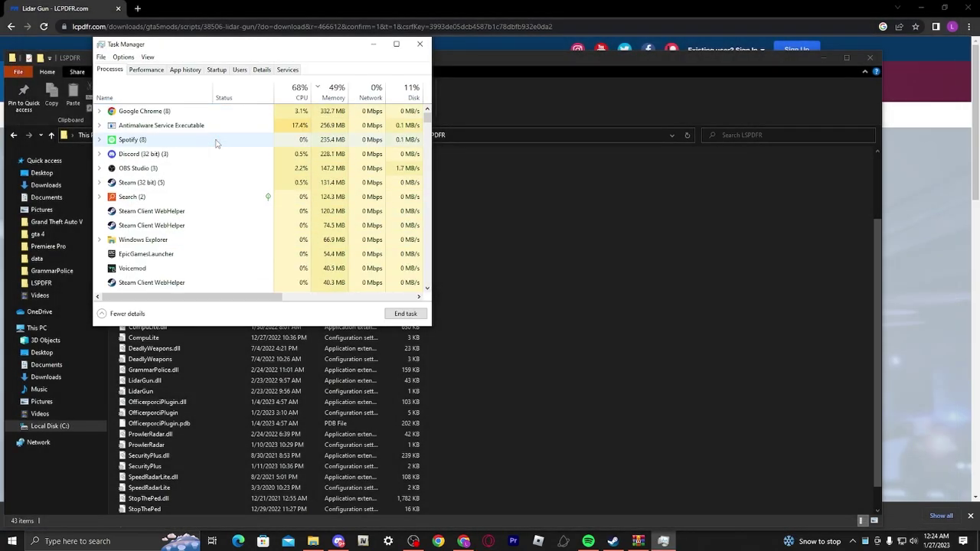
left_click(421, 45)
left_click(824, 58)
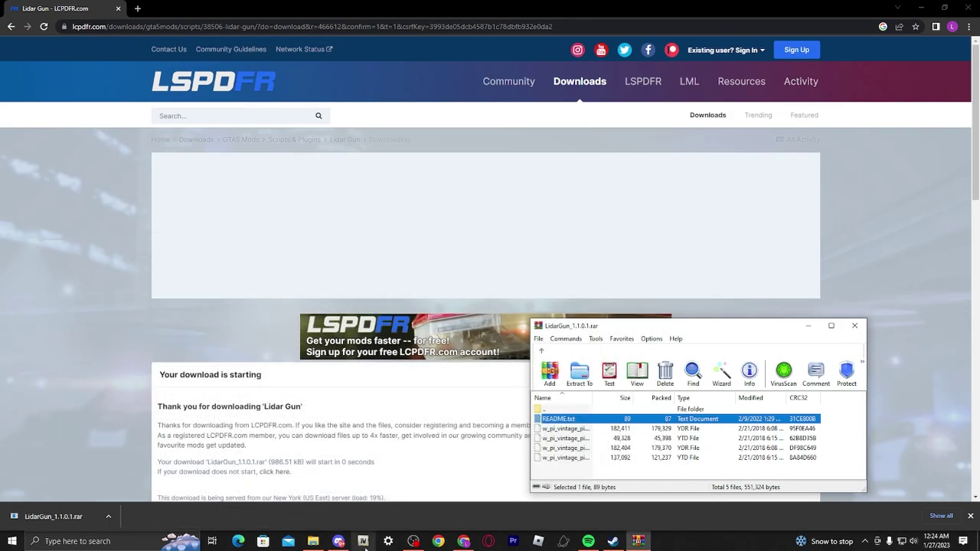
Step: Launch OpenIV for Grand Theft Auto V and browse to mods\update\x64\dlcpacks
left_click(372, 548)
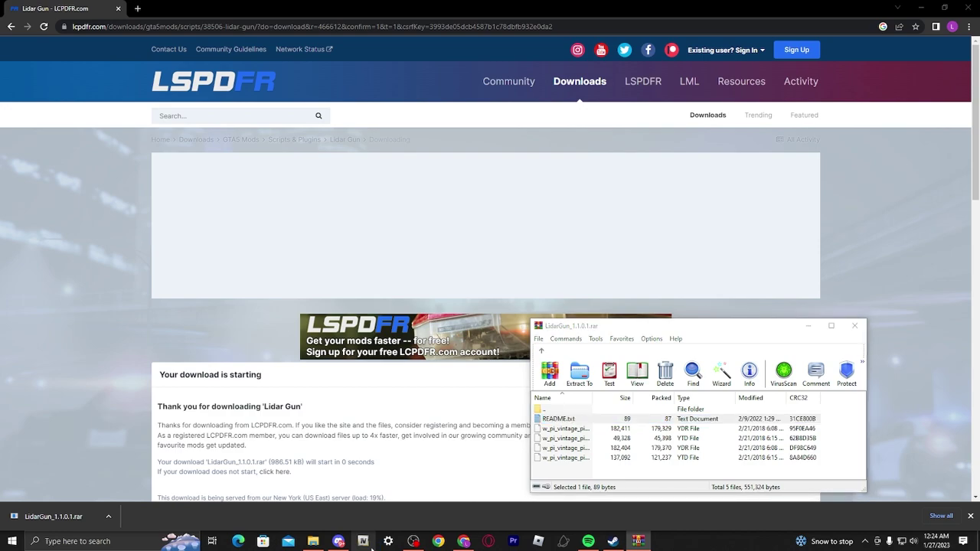
left_click(431, 287)
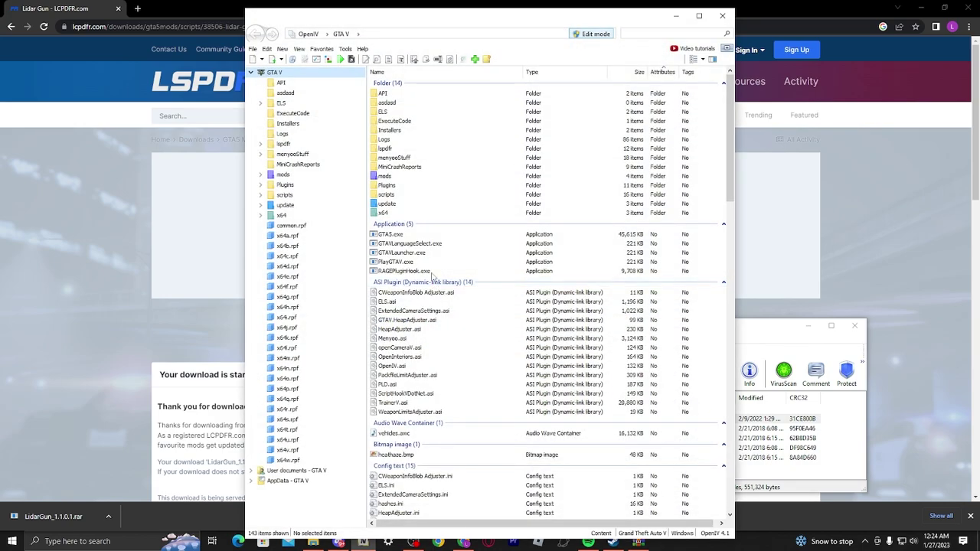
double_click(385, 177)
double_click(385, 94)
double_click(386, 94)
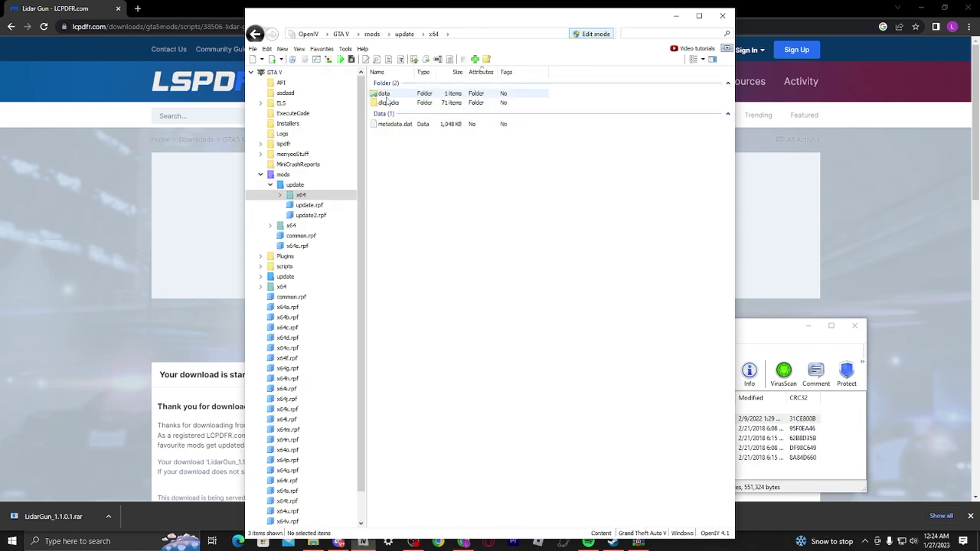
left_click(387, 103)
double_click(386, 103)
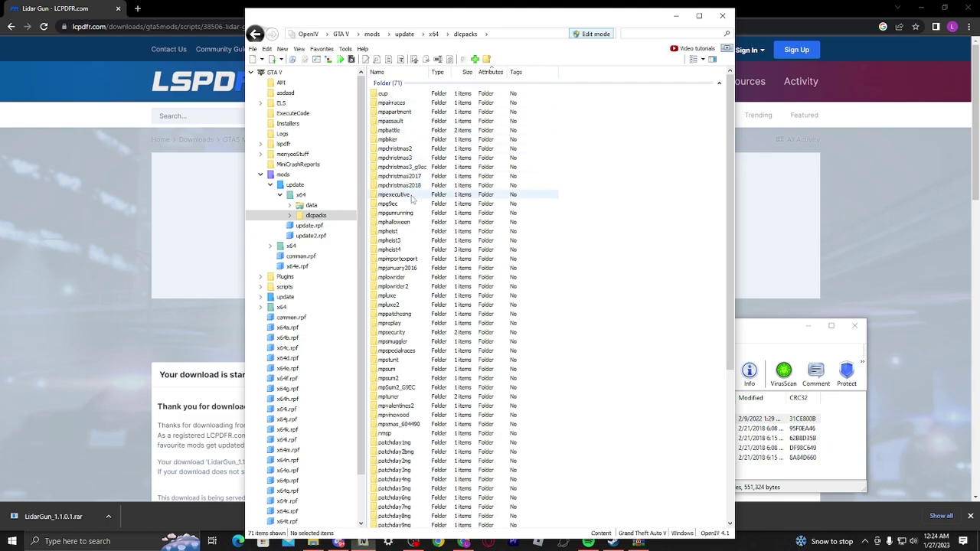
scroll(419, 195, "down", 10)
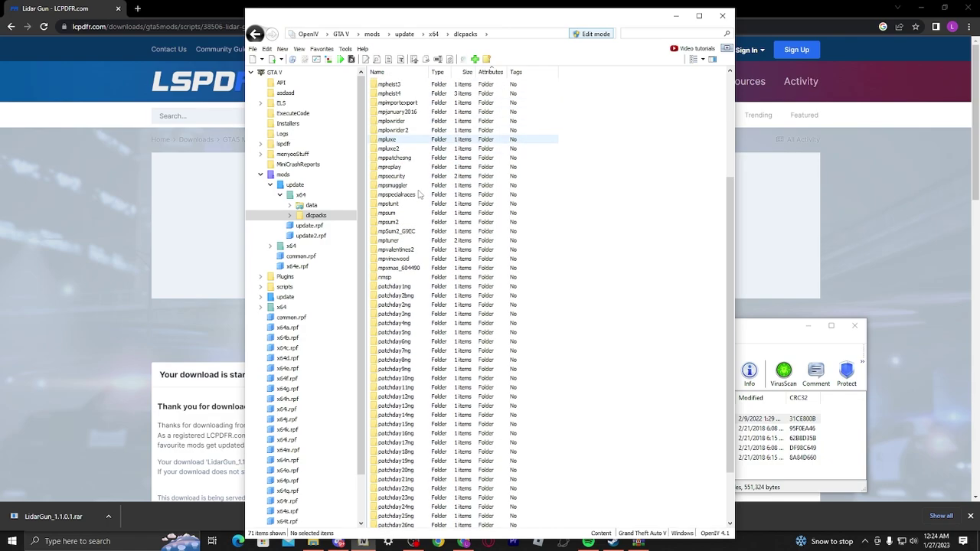
Step: Open patchday8ng\dlc.rpf\x64\models\cdimages\weapons.rpf
double_click(419, 360)
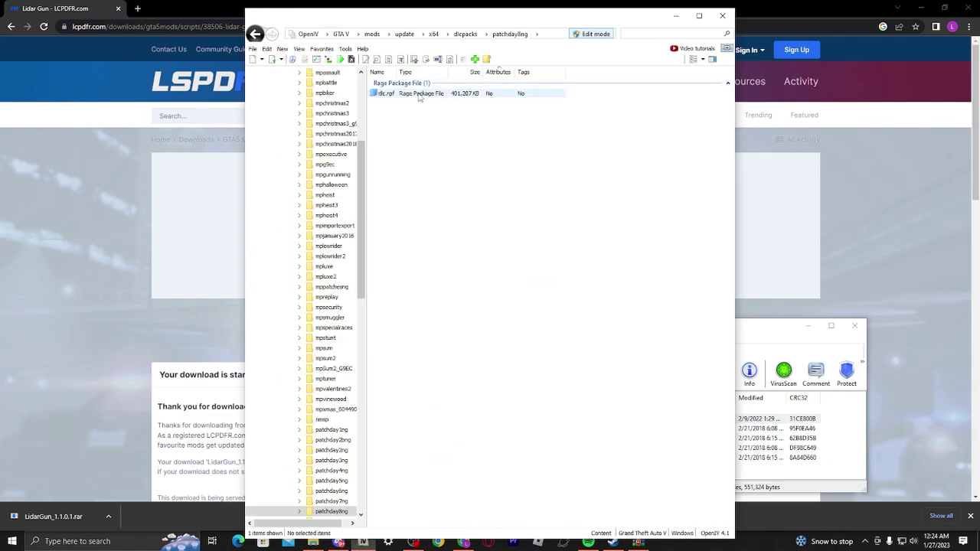
double_click(385, 93)
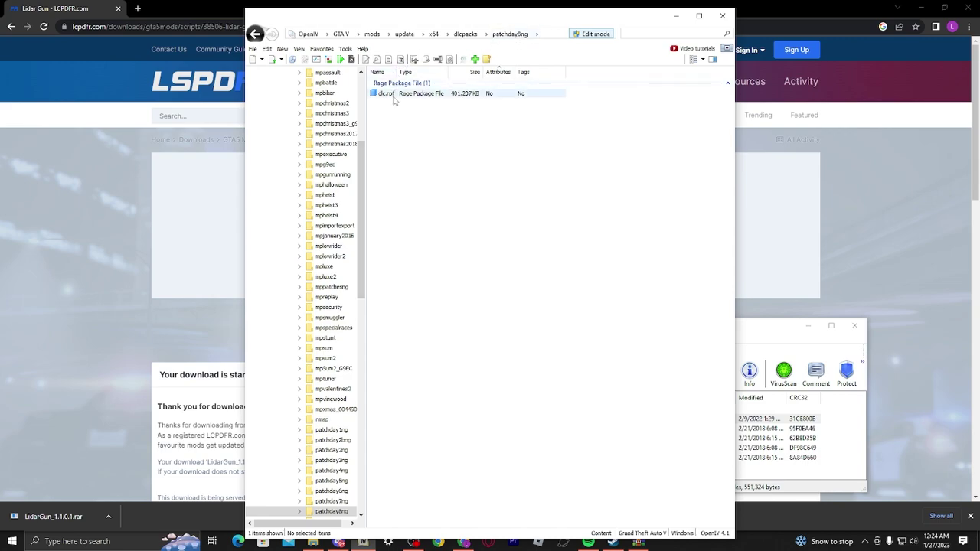
double_click(393, 95)
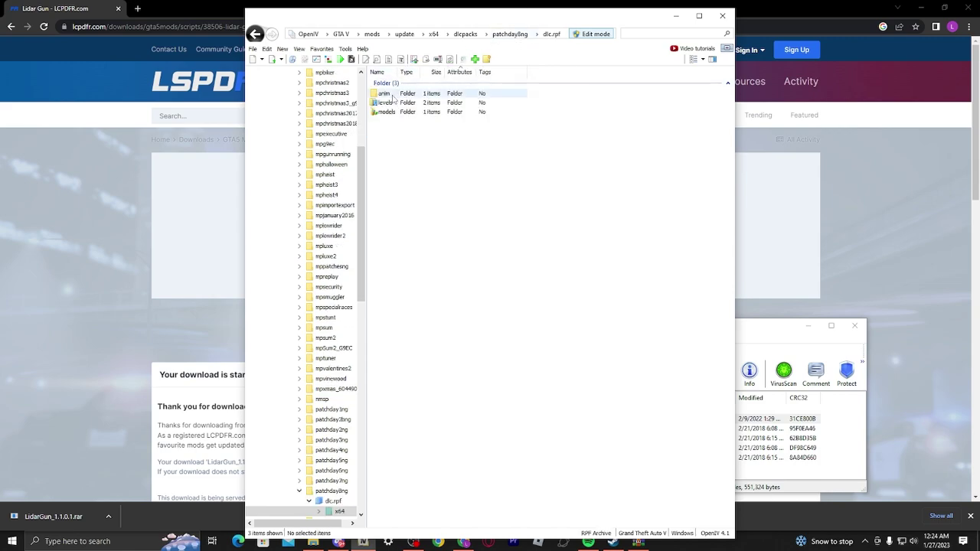
double_click(391, 112)
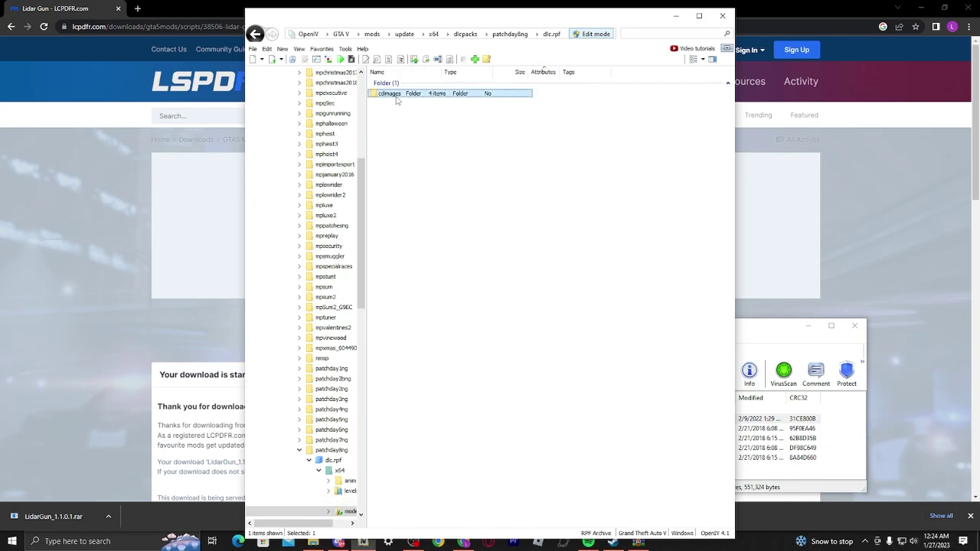
double_click(386, 93)
double_click(393, 120)
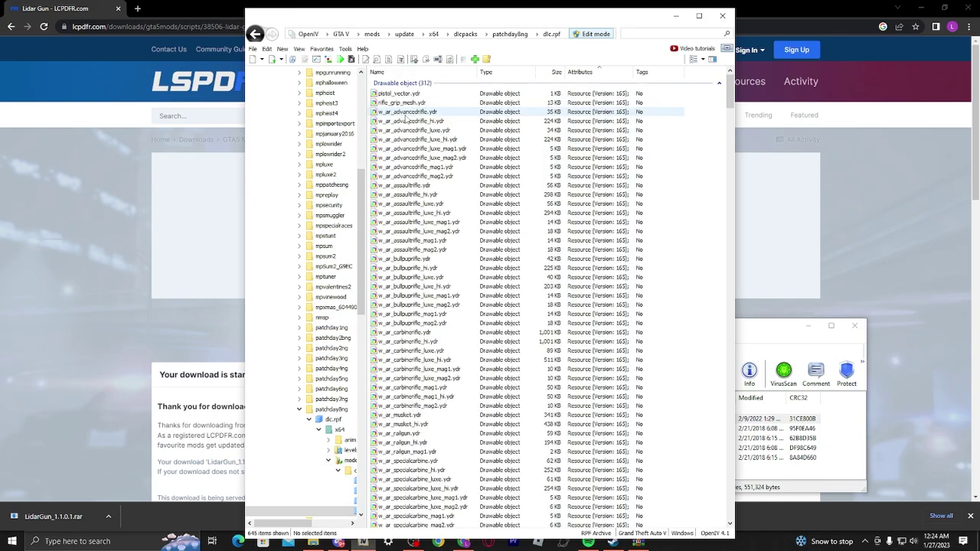
scroll(399, 117, "down", 7)
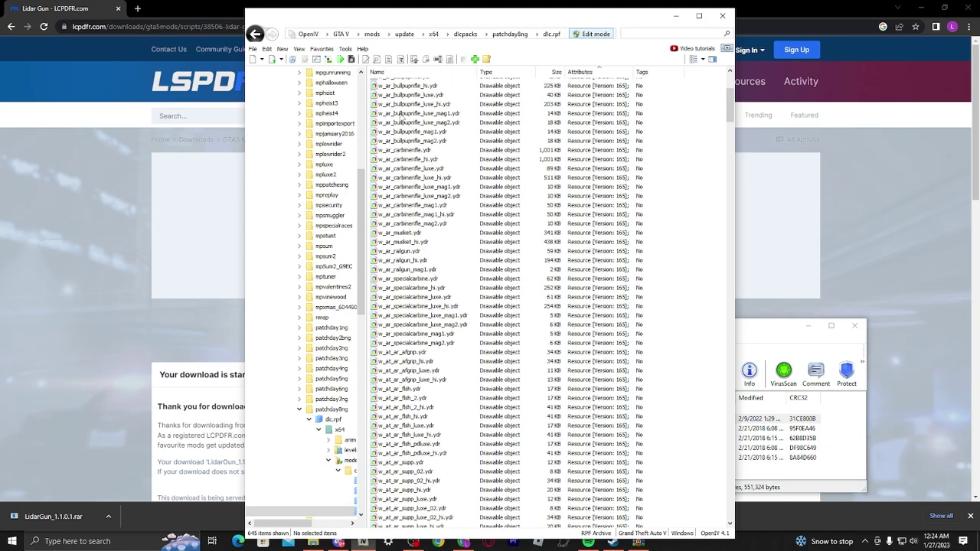
Step: Preview the w_ar_carbinerifle.ydr model, then return to the LidarGun archive in WinRAR
left_click(414, 153)
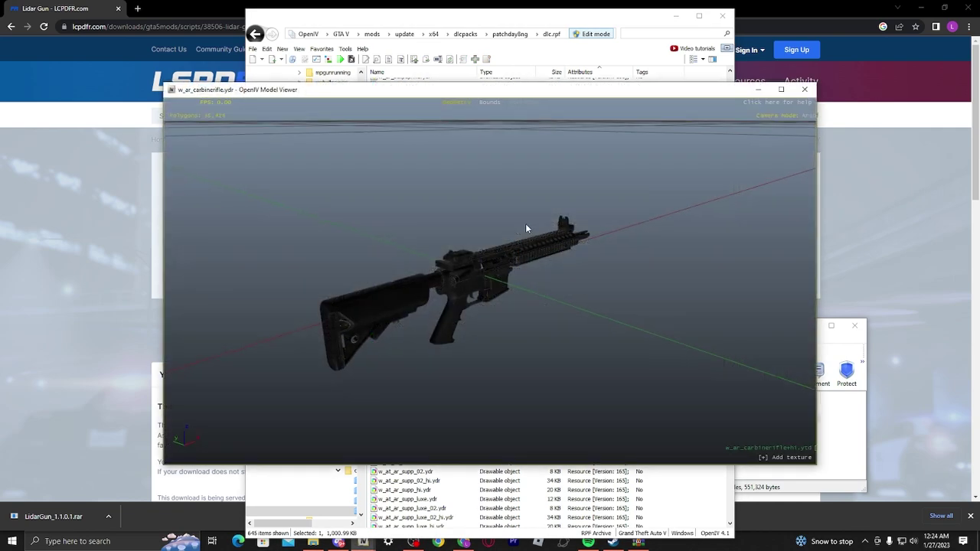
left_click_drag(525, 224, 868, 234)
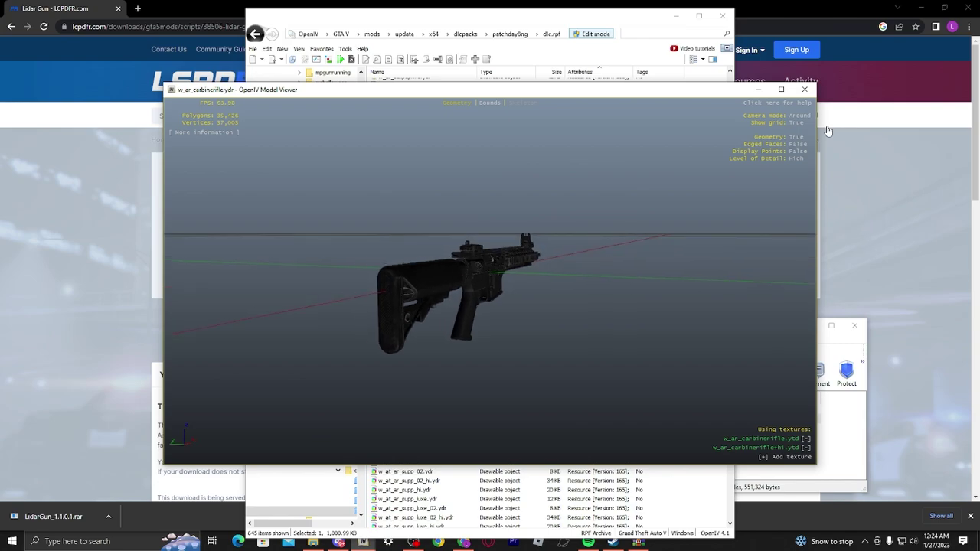
left_click(803, 89)
left_click(638, 543)
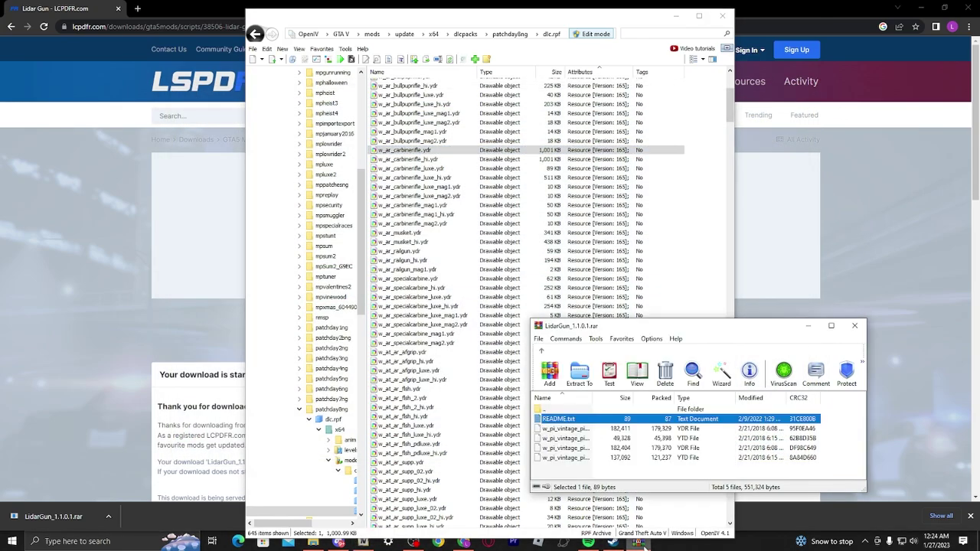
left_click(575, 476)
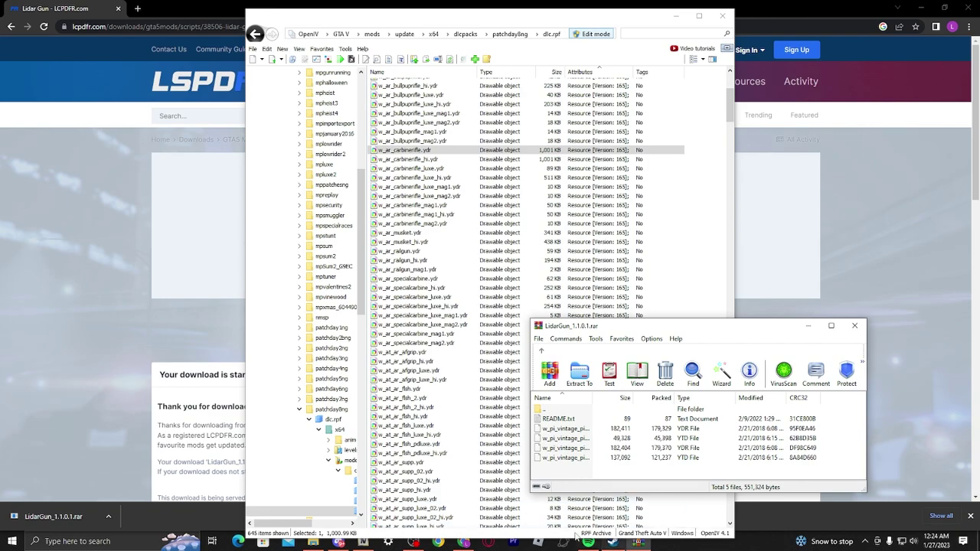
Step: Read the README, drag the four w_pi_vintage files into weapons.rpf, and scroll to w_pi_vintage_pistol
double_click(559, 418)
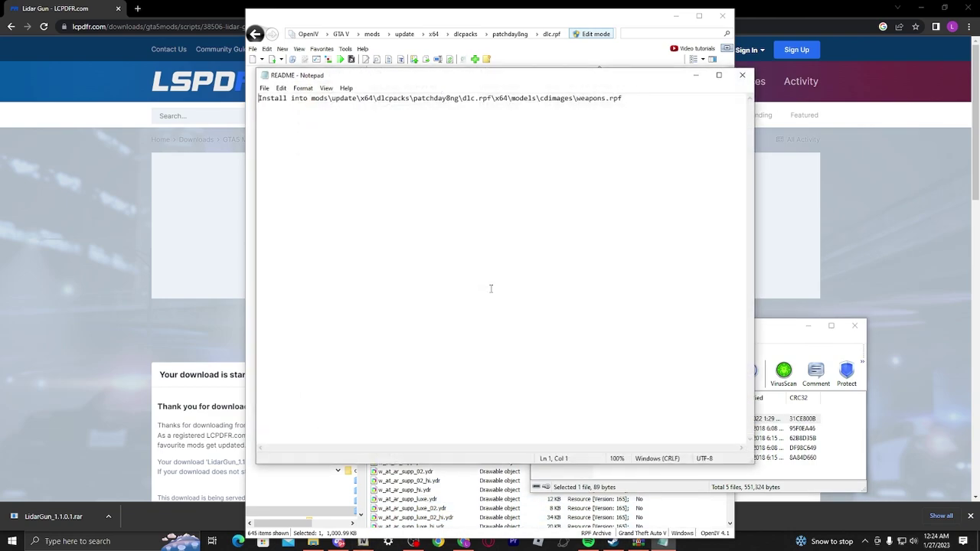
left_click(742, 75)
left_click_drag(569, 475, 559, 438)
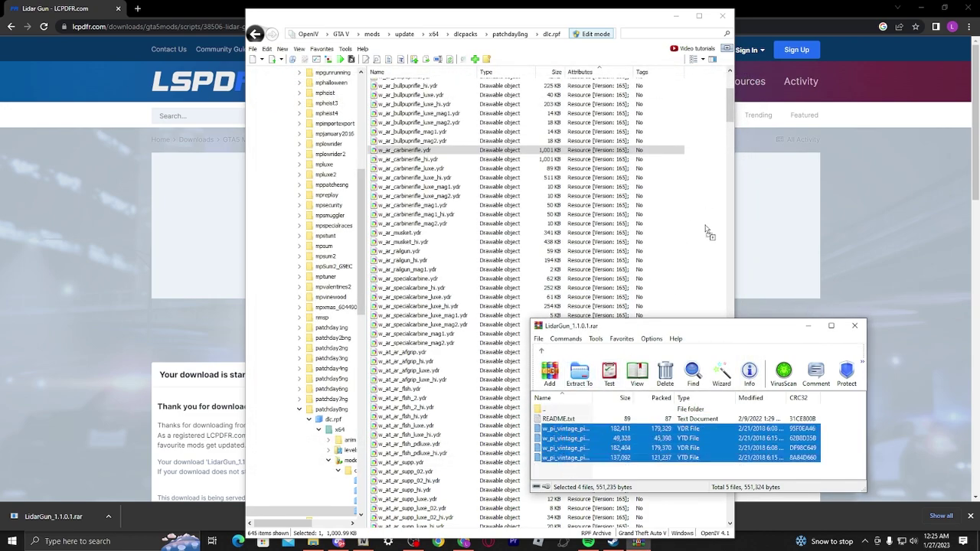
left_click_drag(707, 232, 704, 225)
scroll(484, 341, "down", 9)
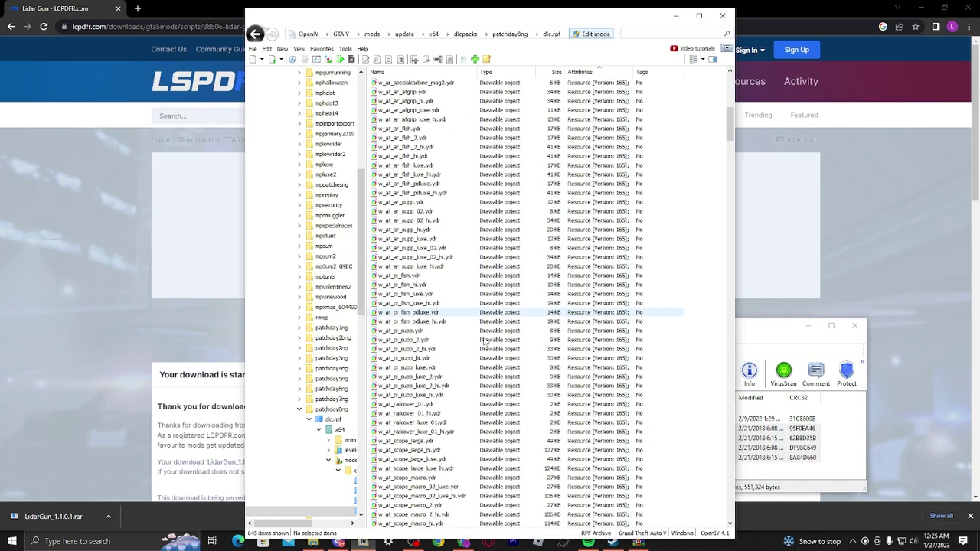
scroll(484, 341, "down", 12)
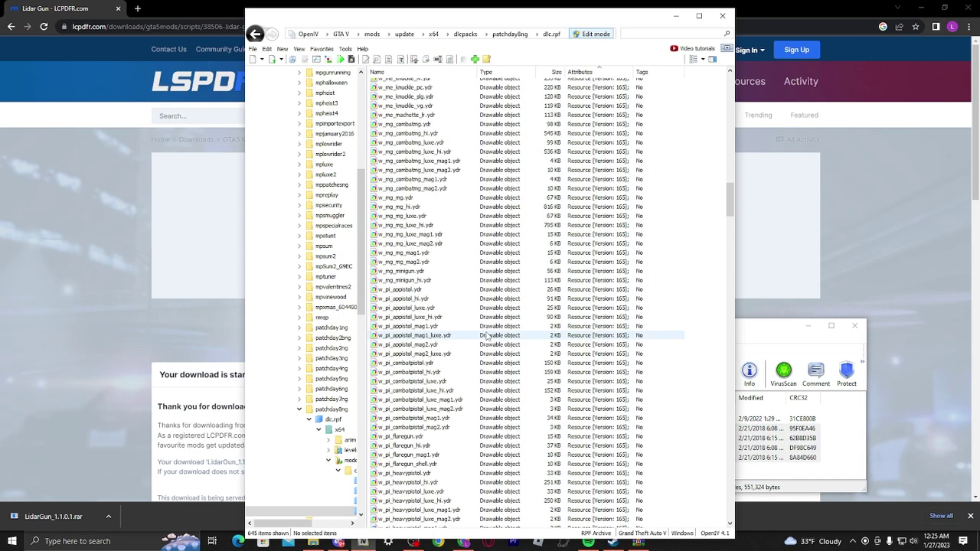
scroll(486, 337, "down", 15)
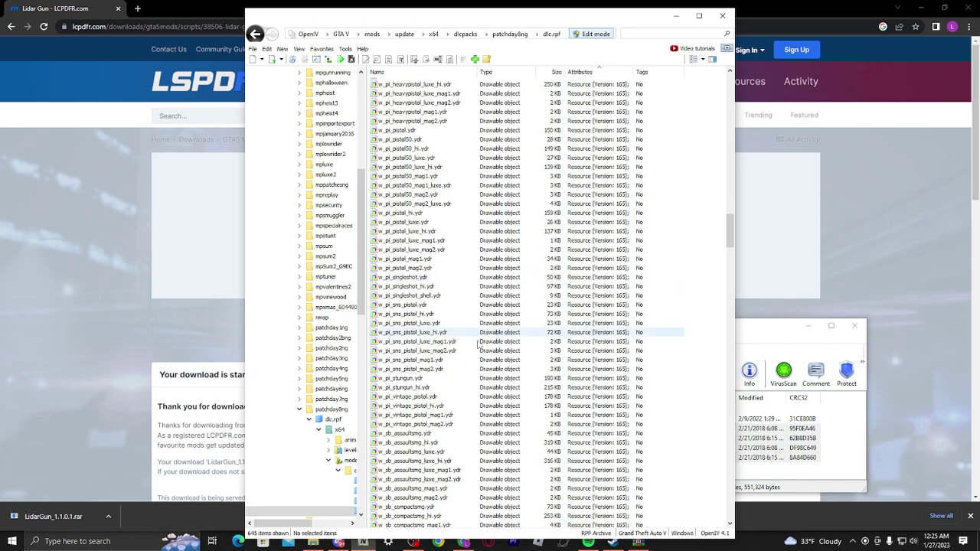
Step: View w_pi_vintage_pistol.ydr in the Model Viewer to confirm the ProLaser, then close it
double_click(433, 397)
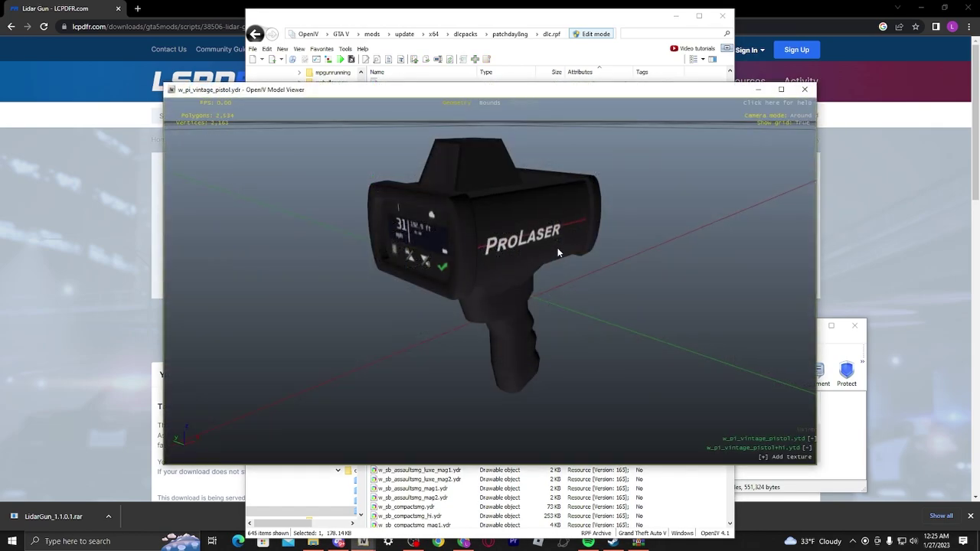
left_click_drag(558, 253, 518, 204)
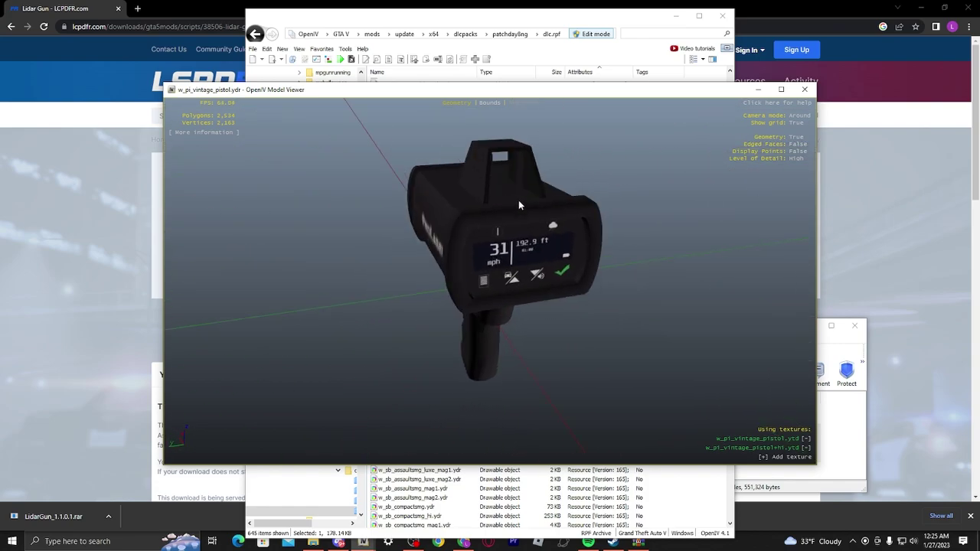
left_click(804, 90)
left_click(847, 414)
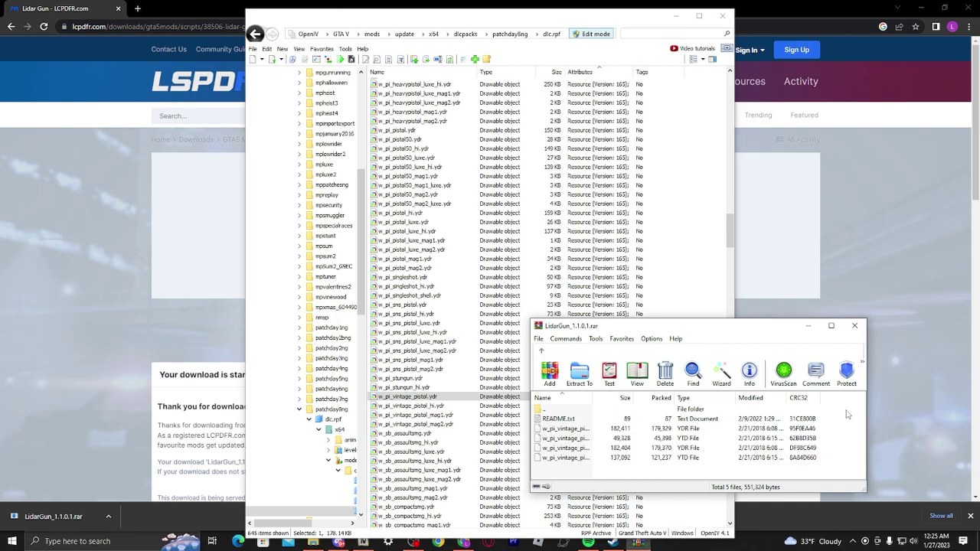
Step: Close the LidarGun archive and OpenIV
left_click(855, 325)
right_click(626, 261)
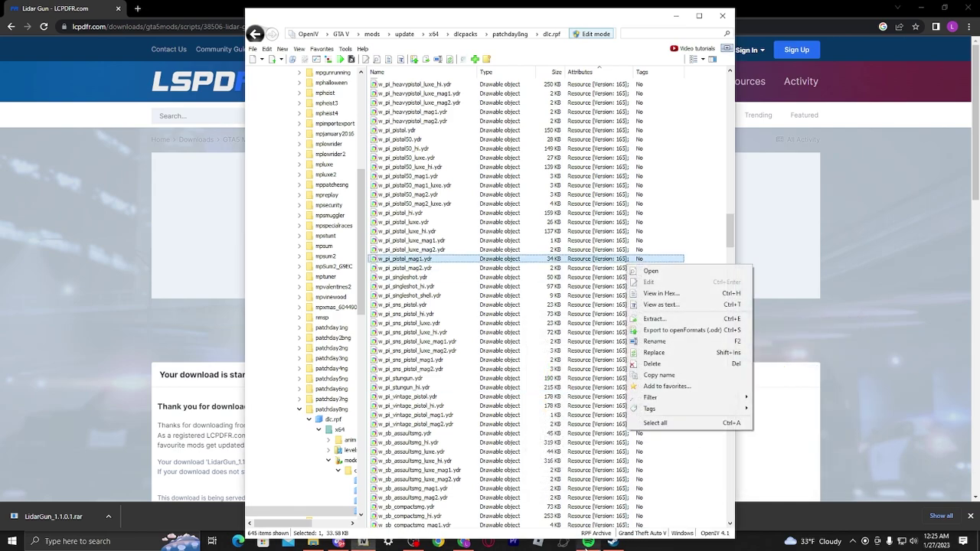
left_click(745, 460)
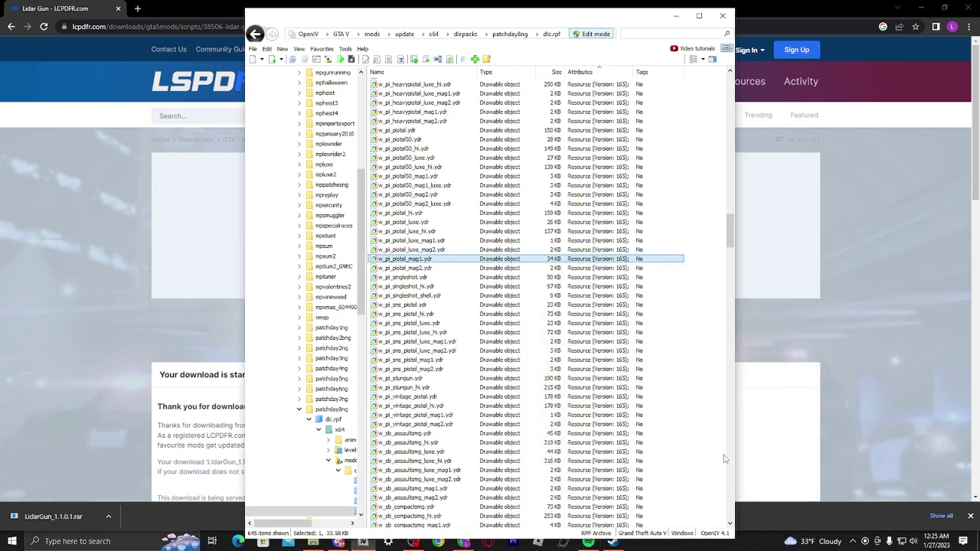
left_click(725, 458)
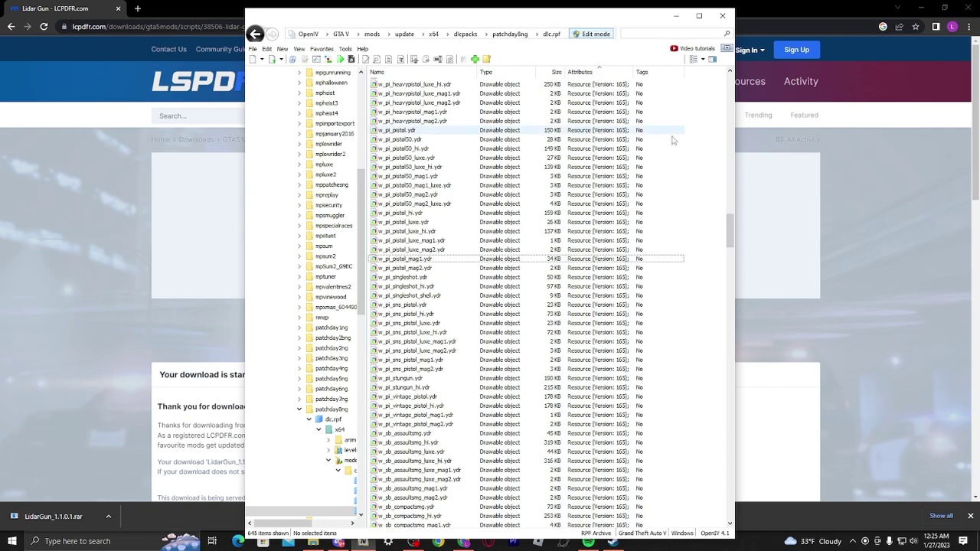
left_click(722, 16)
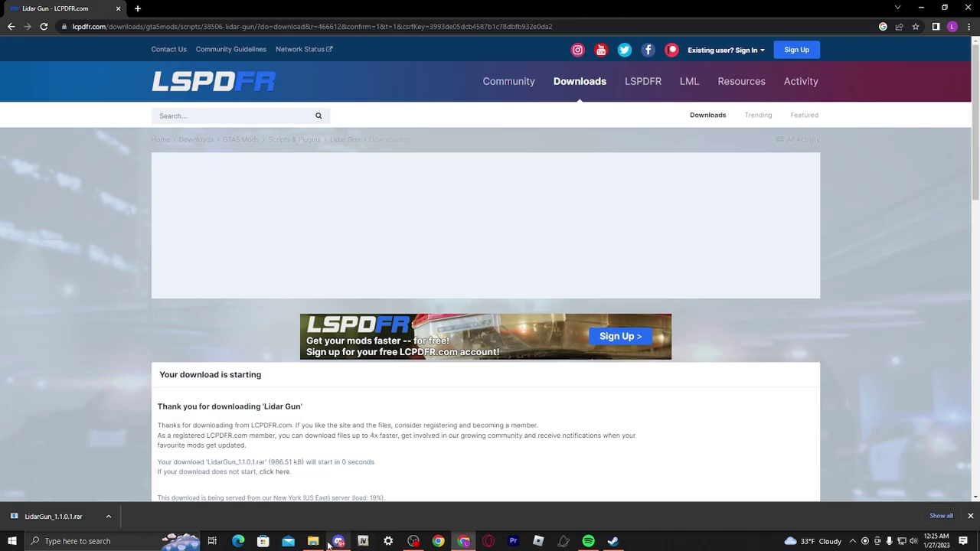
Step: Check LidarGun.dll in the LSPDFR plugins folder, then drag the in-game LiDAR display right
left_click(313, 541)
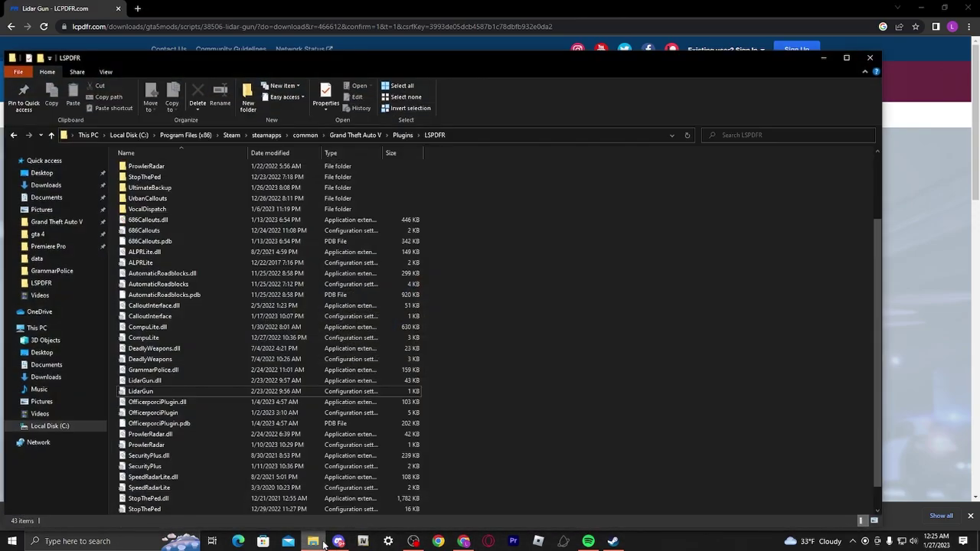
left_click(869, 58)
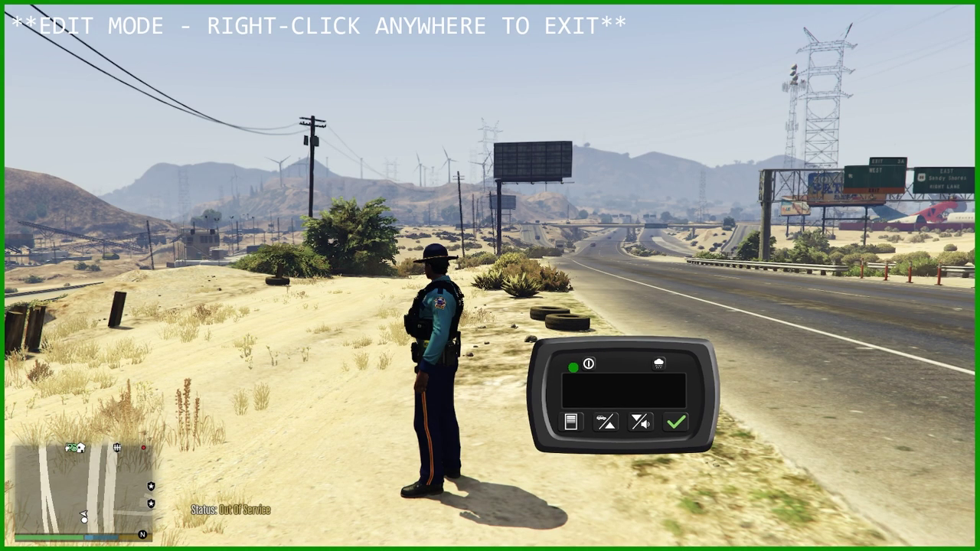
left_click_drag(622, 395, 878, 378)
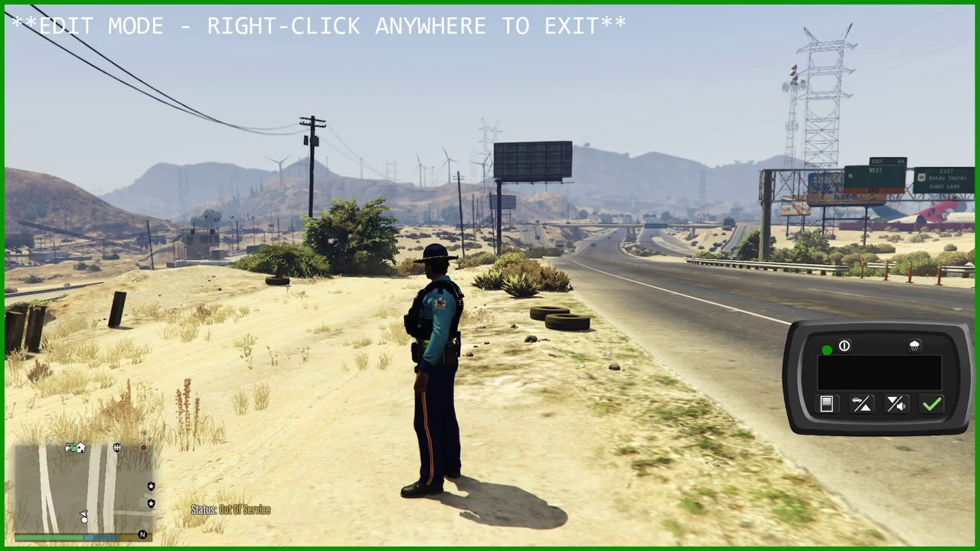
Step: Exit display edit mode, walk toward the patrol car, and raise the LiDAR gun reading 65 kph at 73 m
right_click(877, 378)
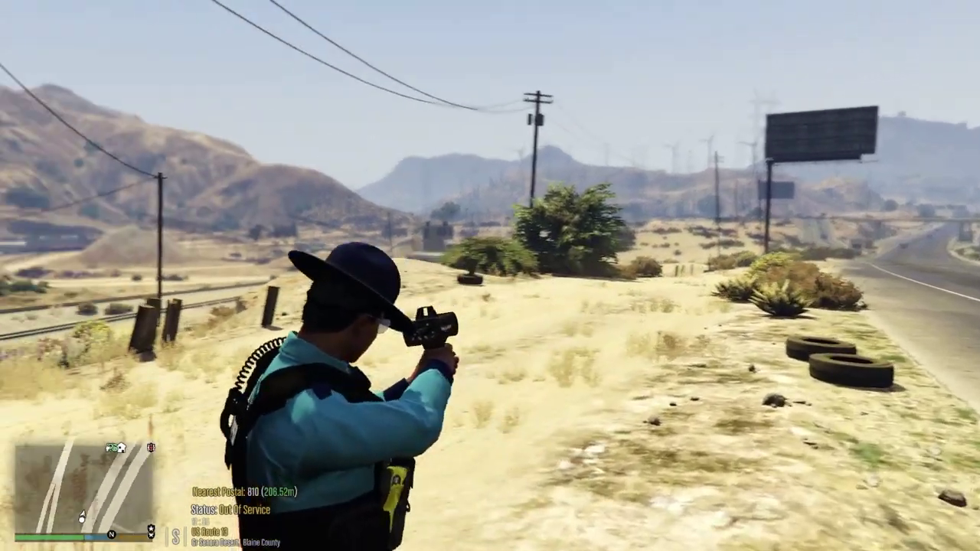
key("v")
key("v")
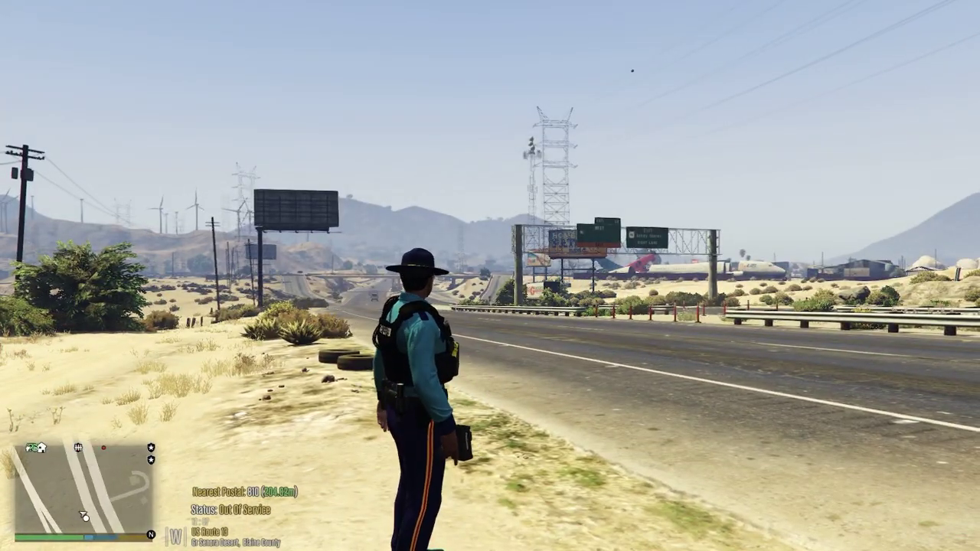
key("w")
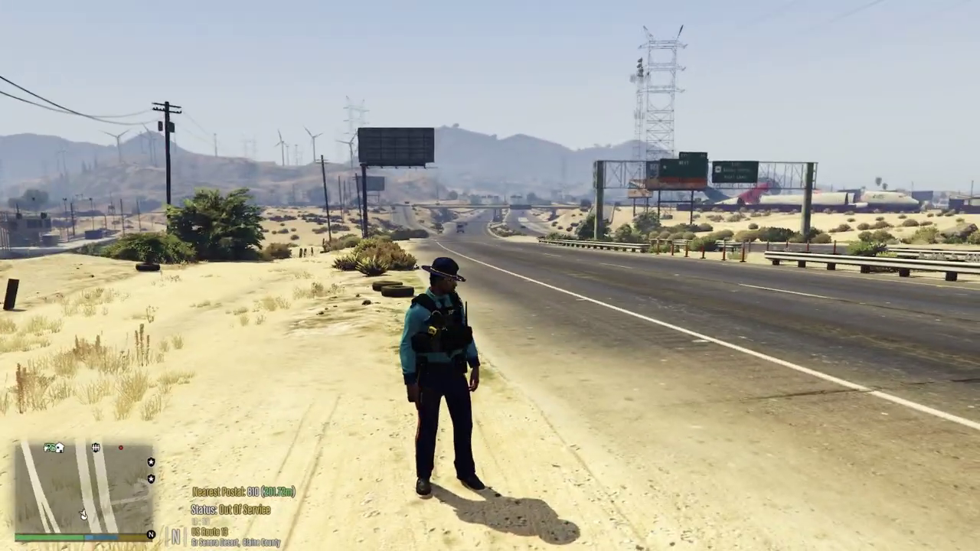
key("w")
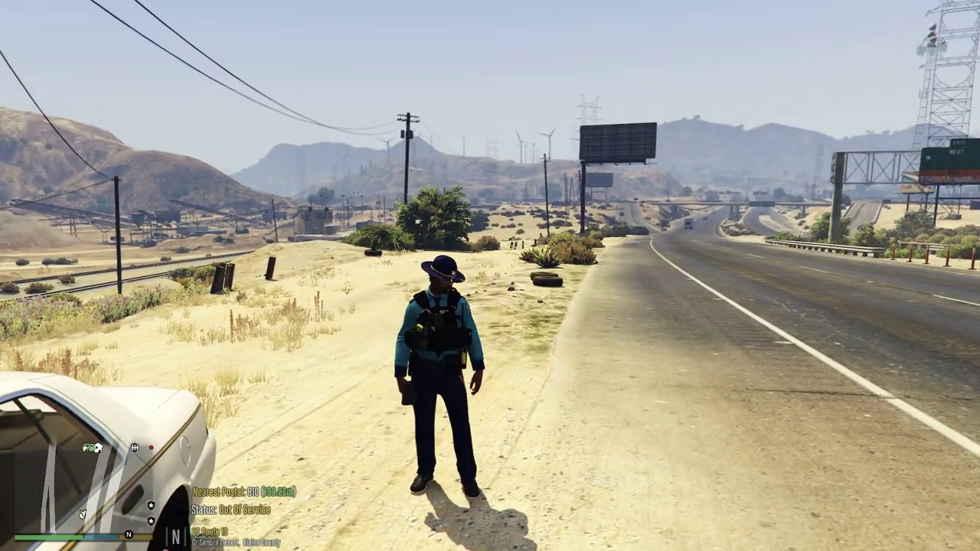
key("1")
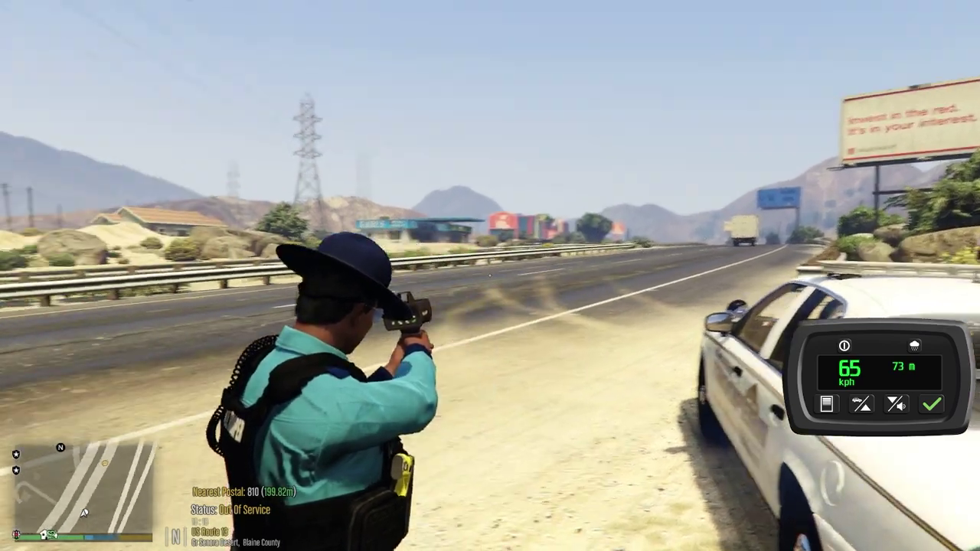
Step: Set UseMetric to False in the LiDAR Gun F5 settings menu
key("Escape")
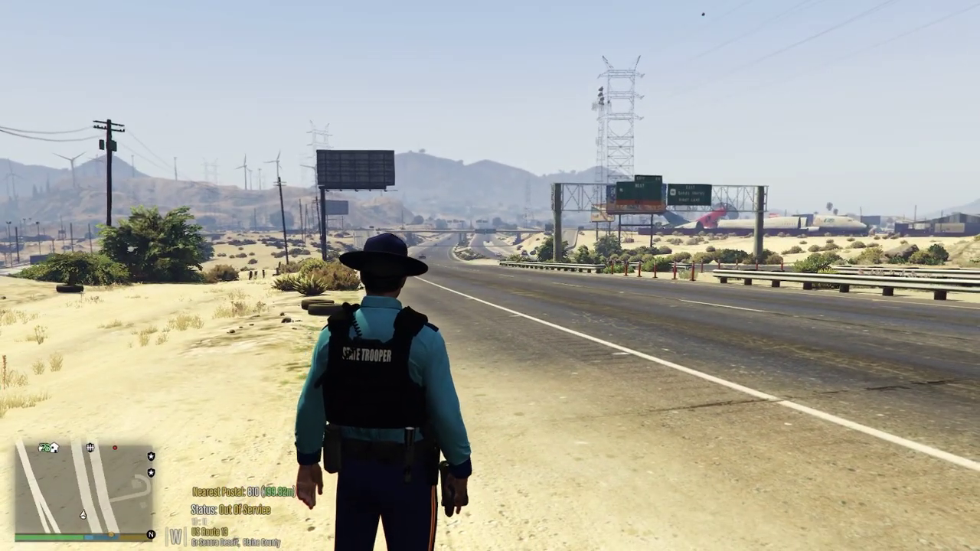
key("F5")
key("Down")
key("Down")
key("Down")
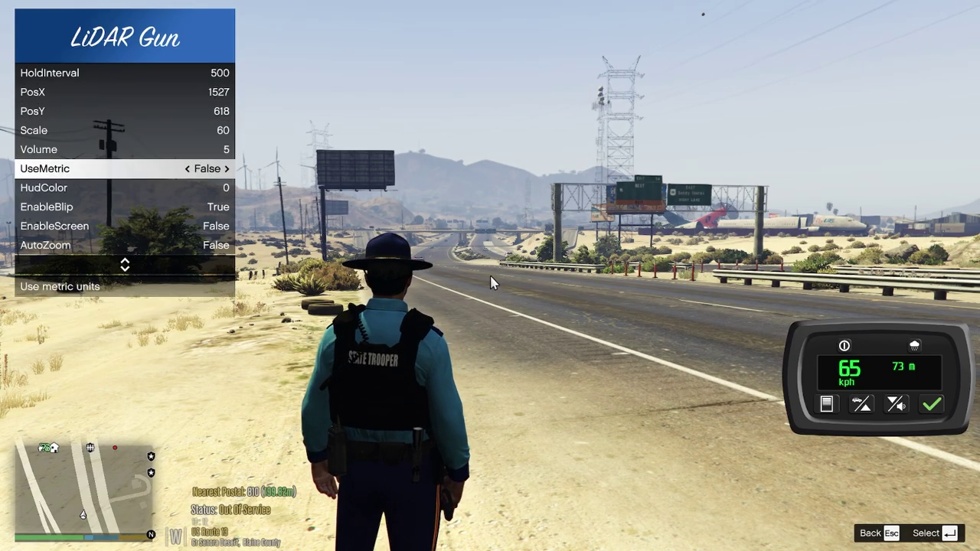
key("Escape")
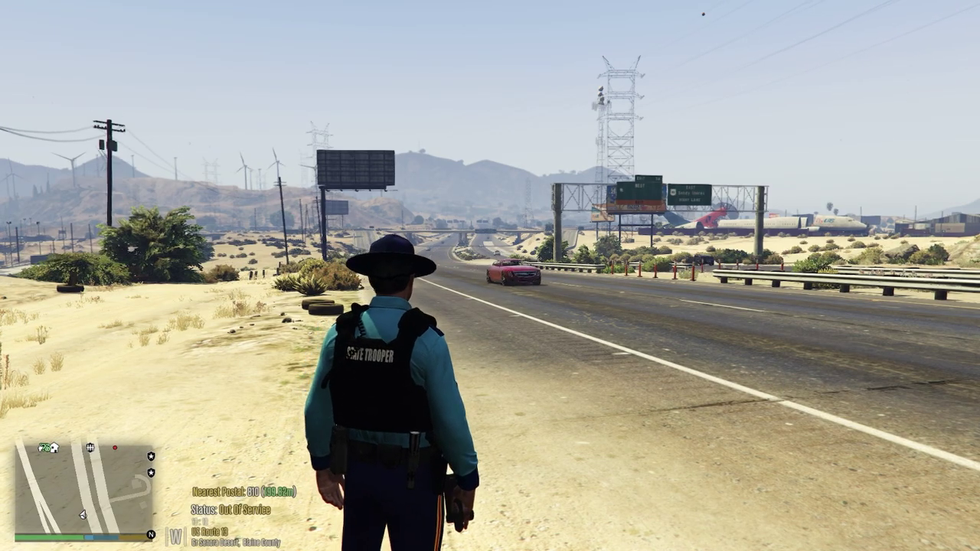
Step: Aim through the LiDAR sight to clock a passing truck at 78 mph from 403 ft
right_click(490, 276)
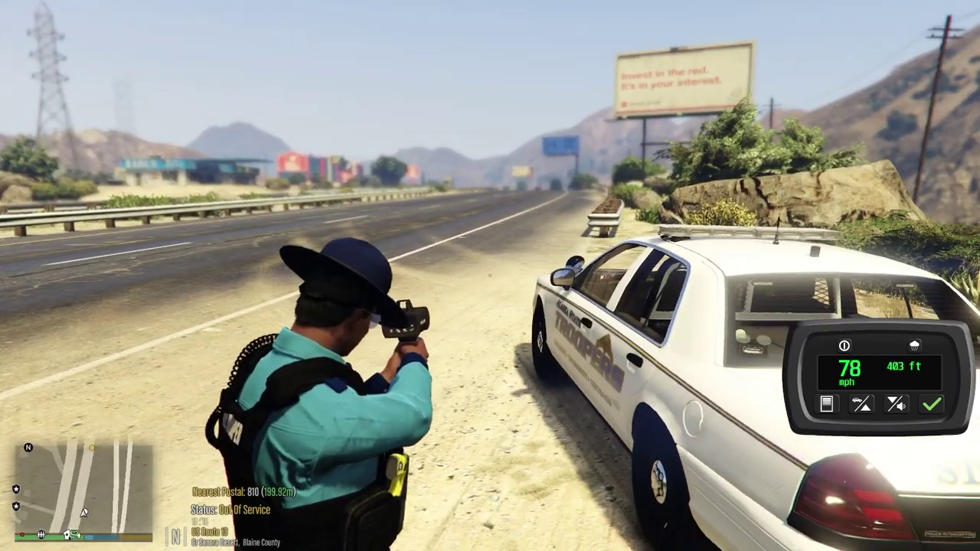
key("v")
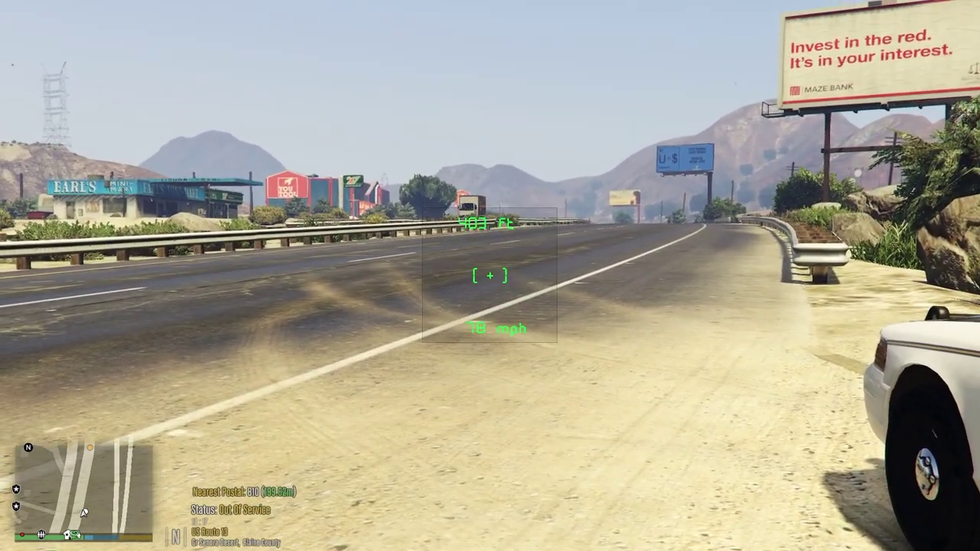
key("v")
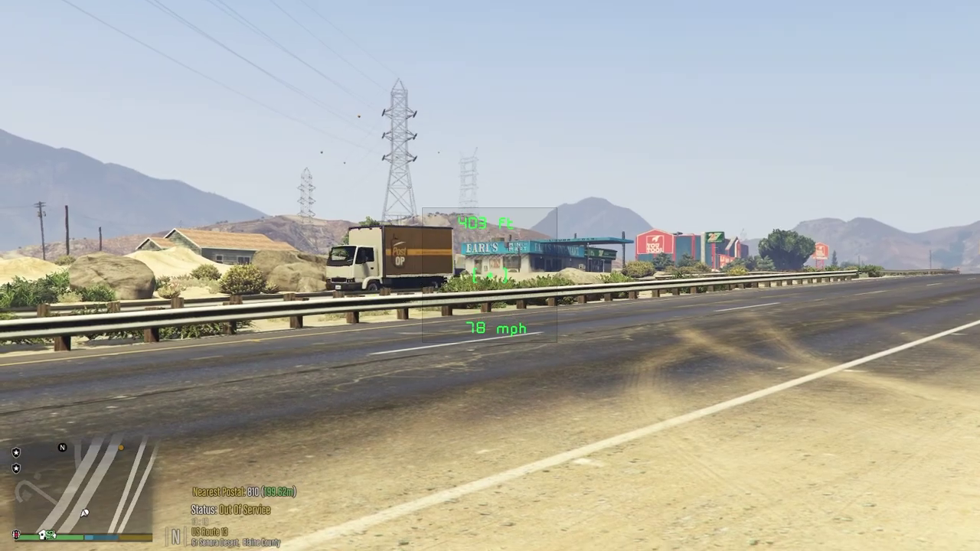
Step: Aim the LiDAR gun down the highway and clock the grey car at 44 mph
key("v")
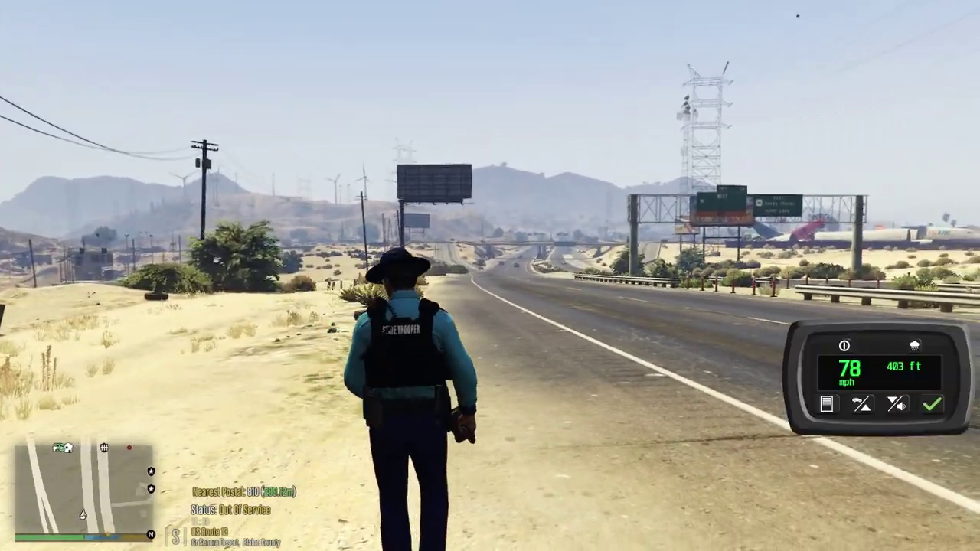
right_click(490, 275)
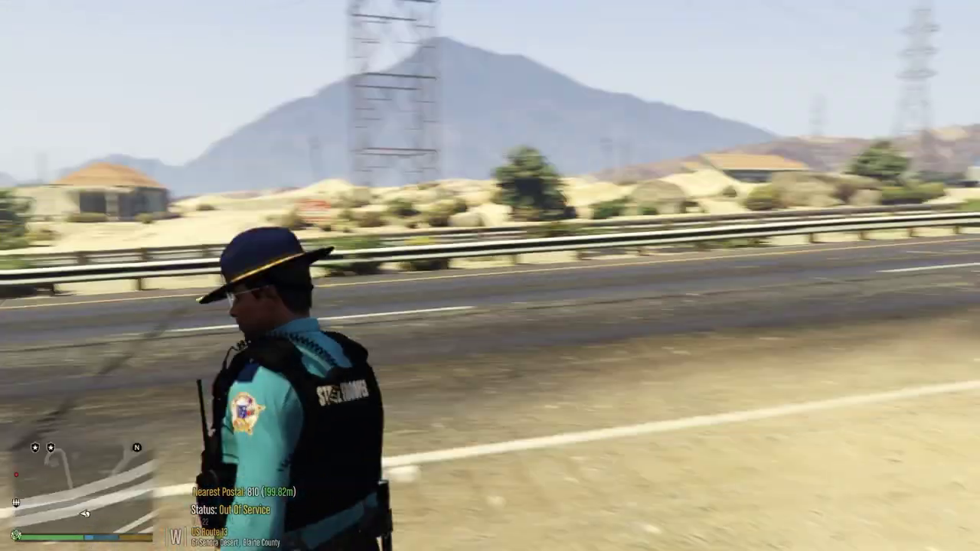
right_click(490, 276)
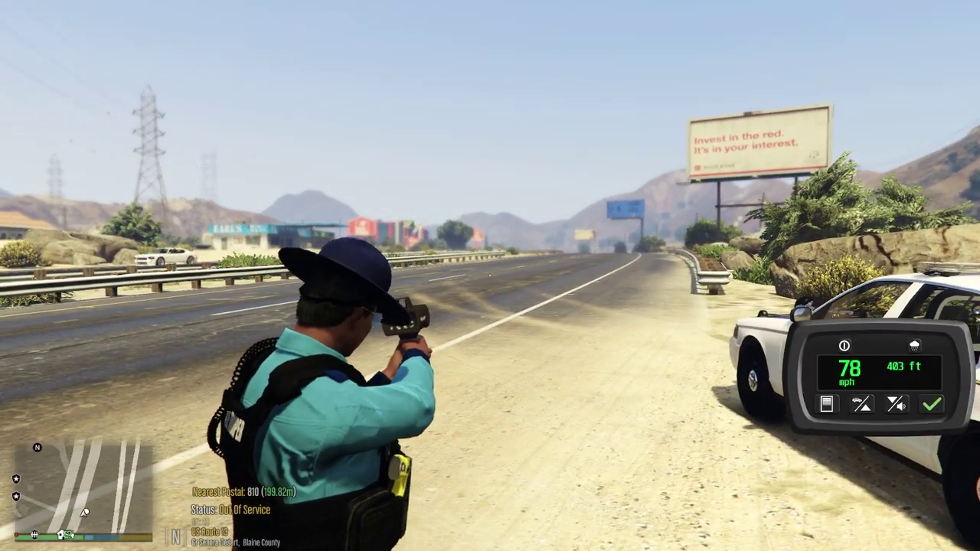
key("v")
key("v")
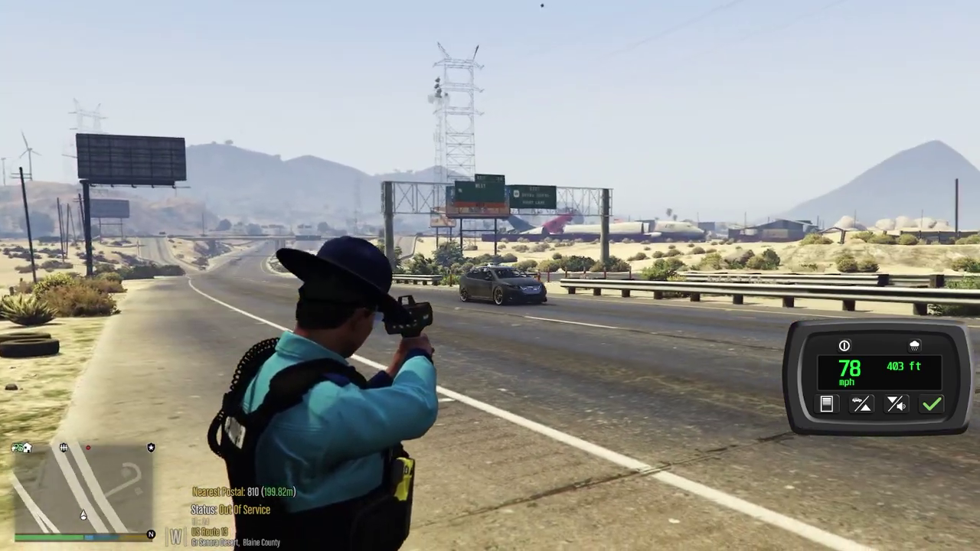
left_click(490, 275)
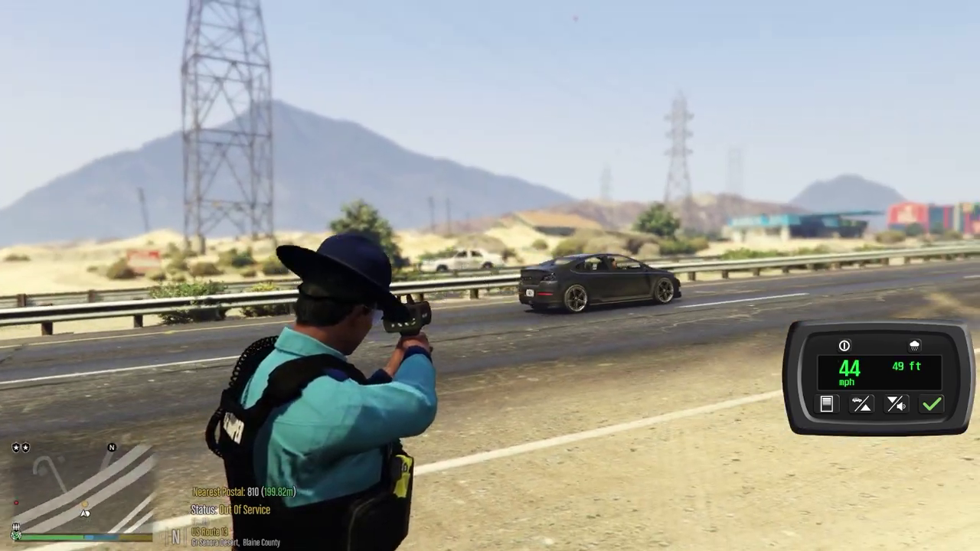
left_click(490, 275)
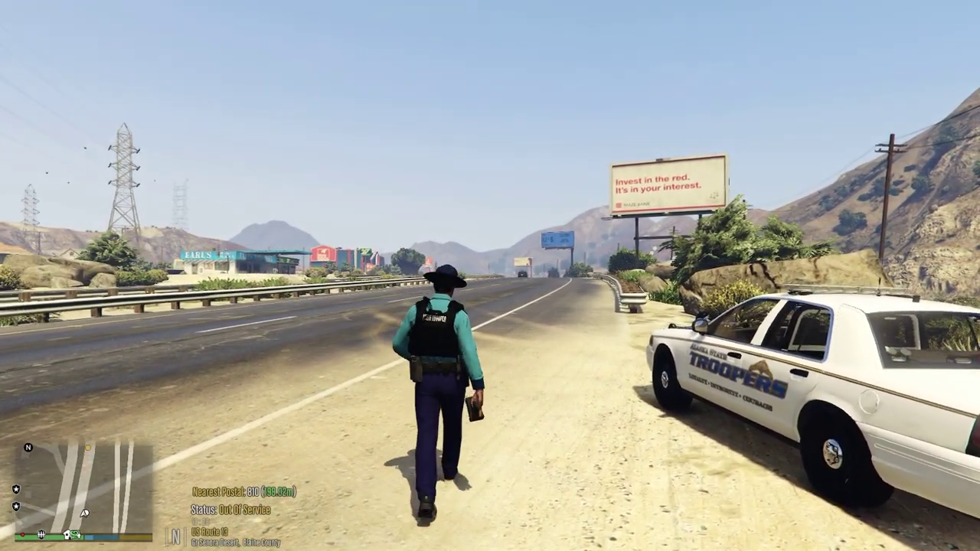
Step: Walk beside the patrol car and clock an approaching dark car at 74 mph from 155 ft
key("w")
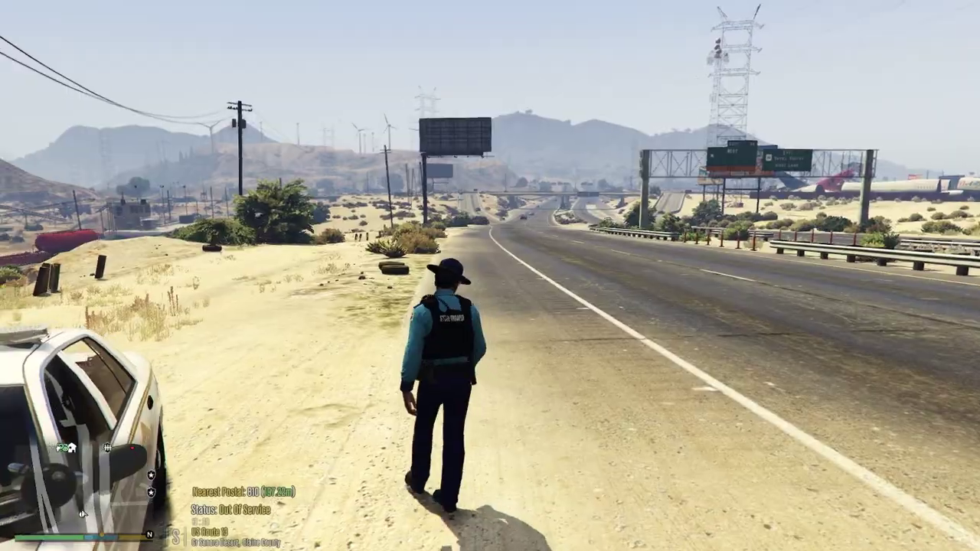
key("w")
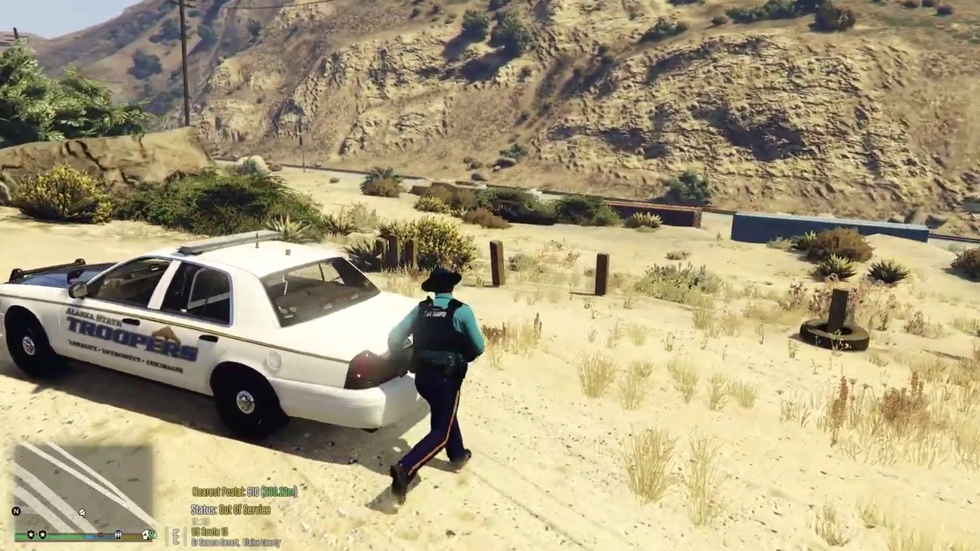
key("w")
key("v")
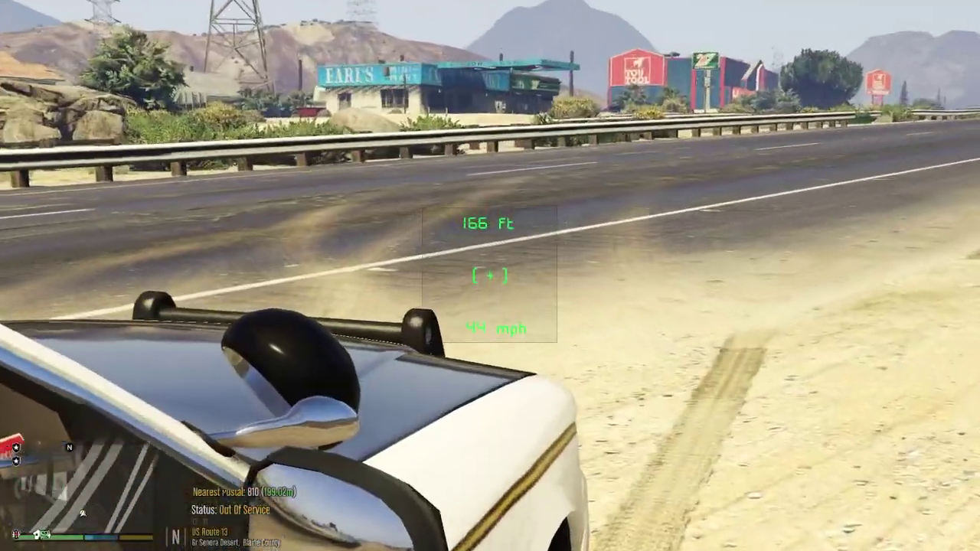
key("v")
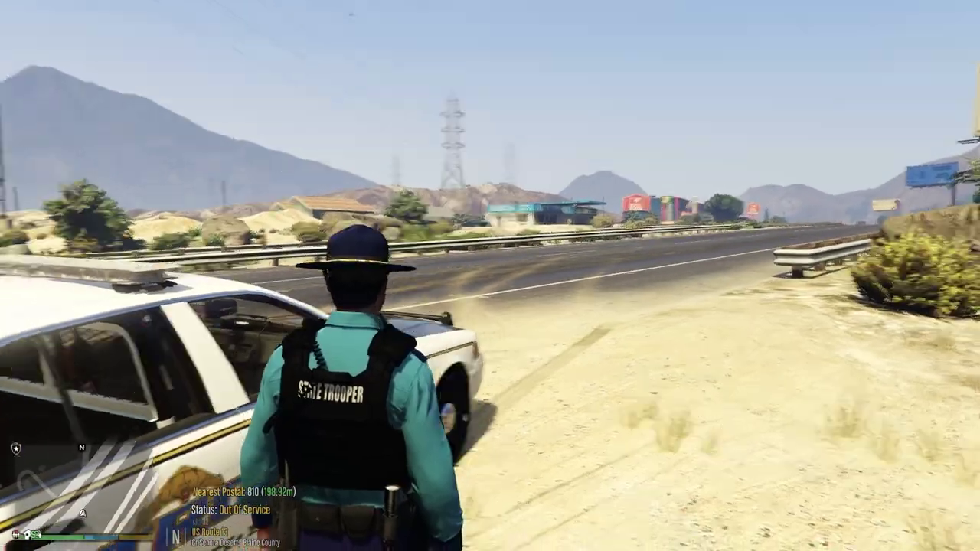
key("w")
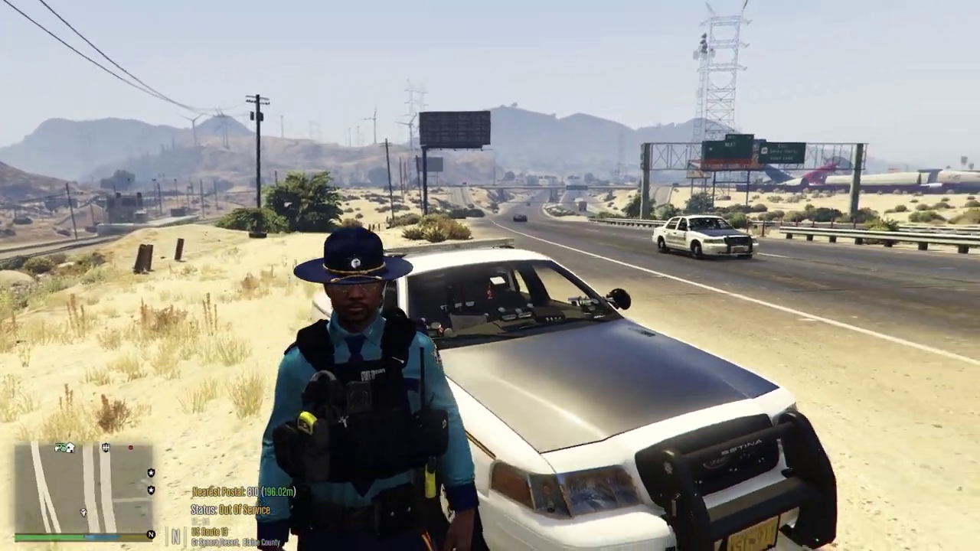
key("w")
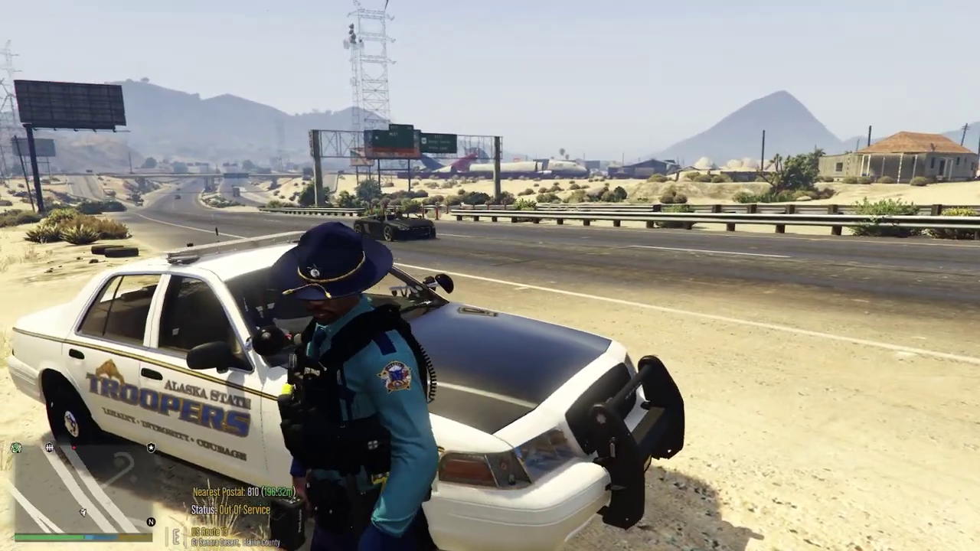
key("e")
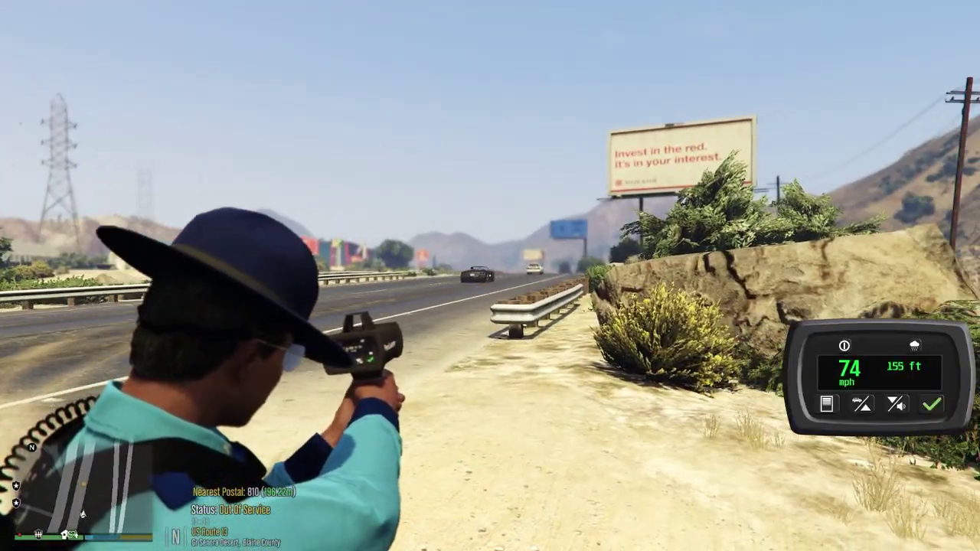